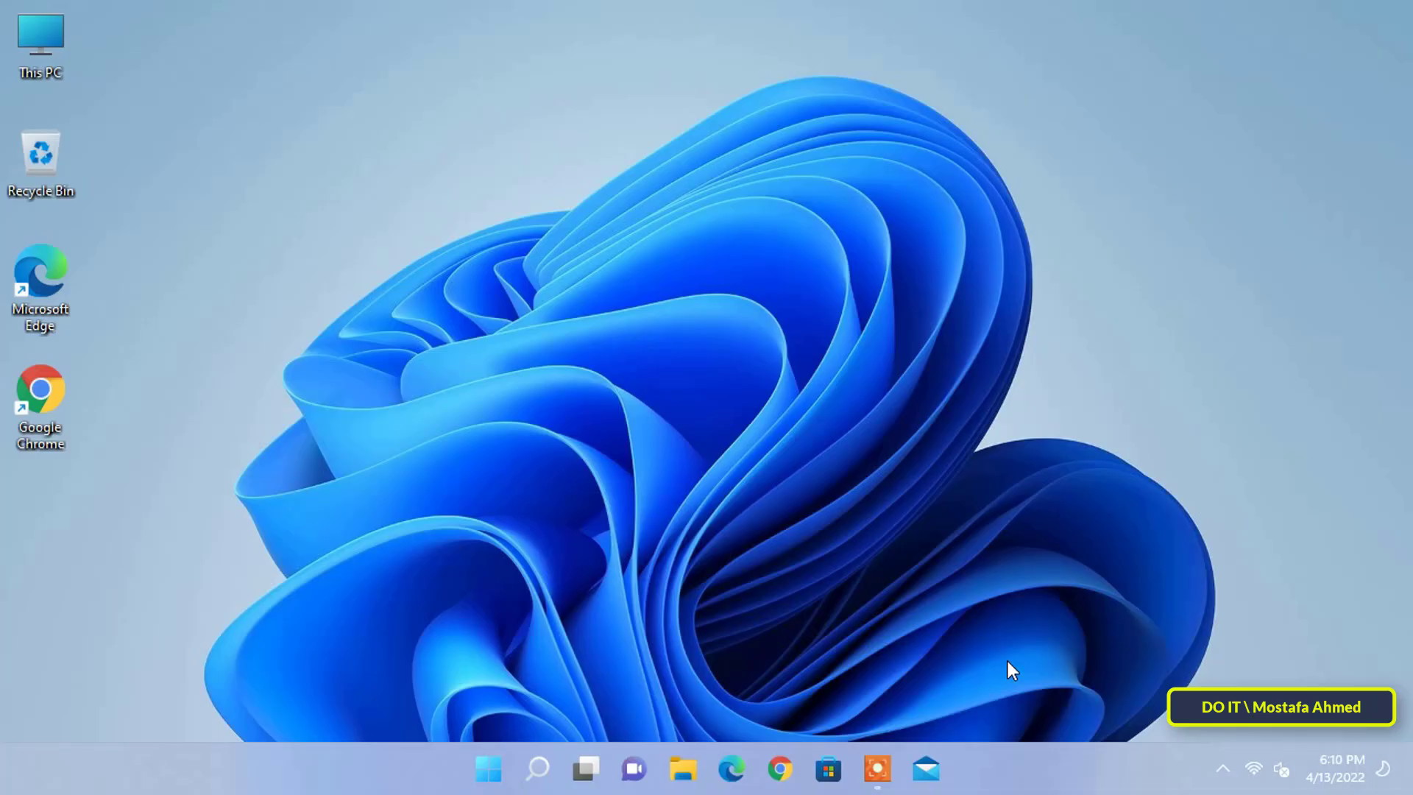
Step: Open the HP LaserJet Pro 400 page under Bluetooth & devices > Printers & scanners
left_click(489, 770)
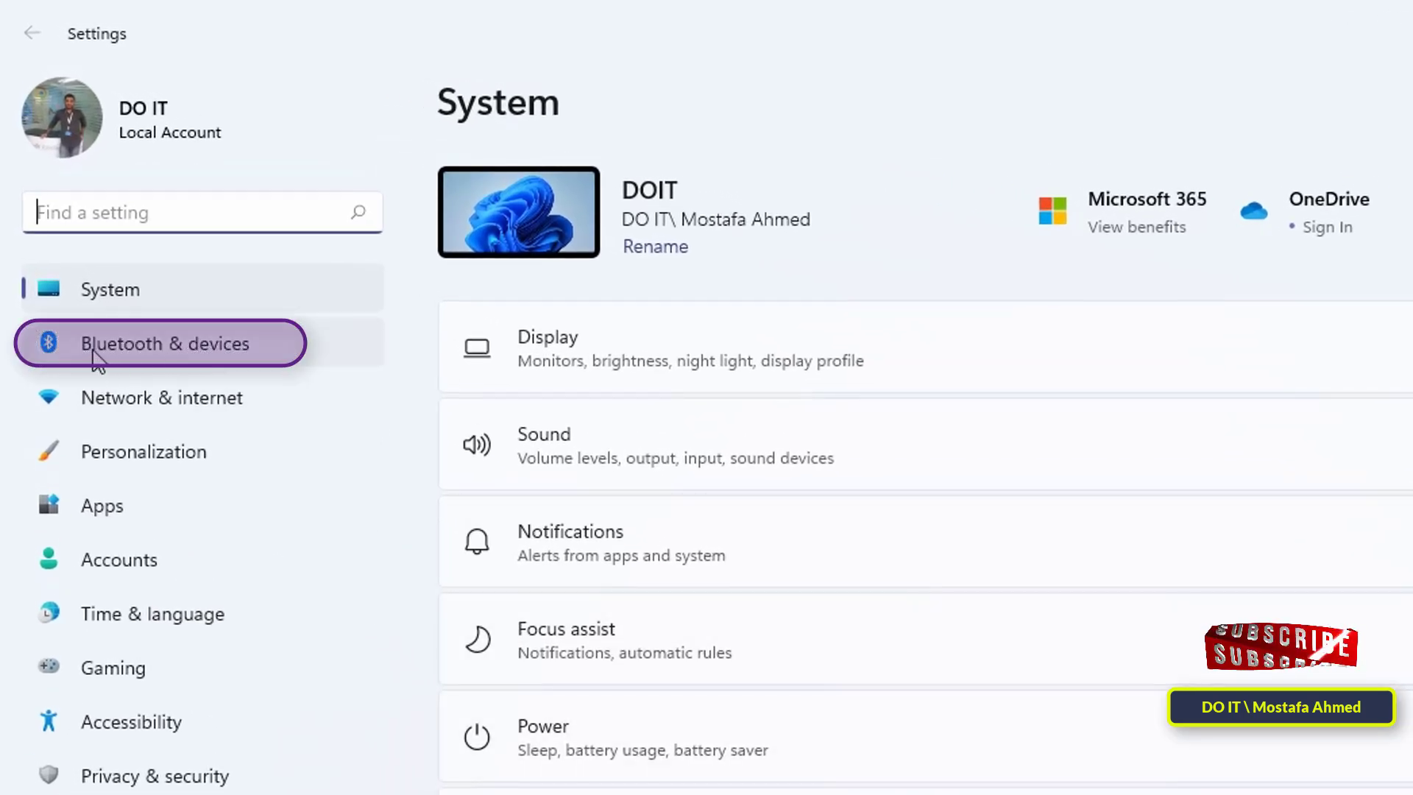
left_click(131, 353)
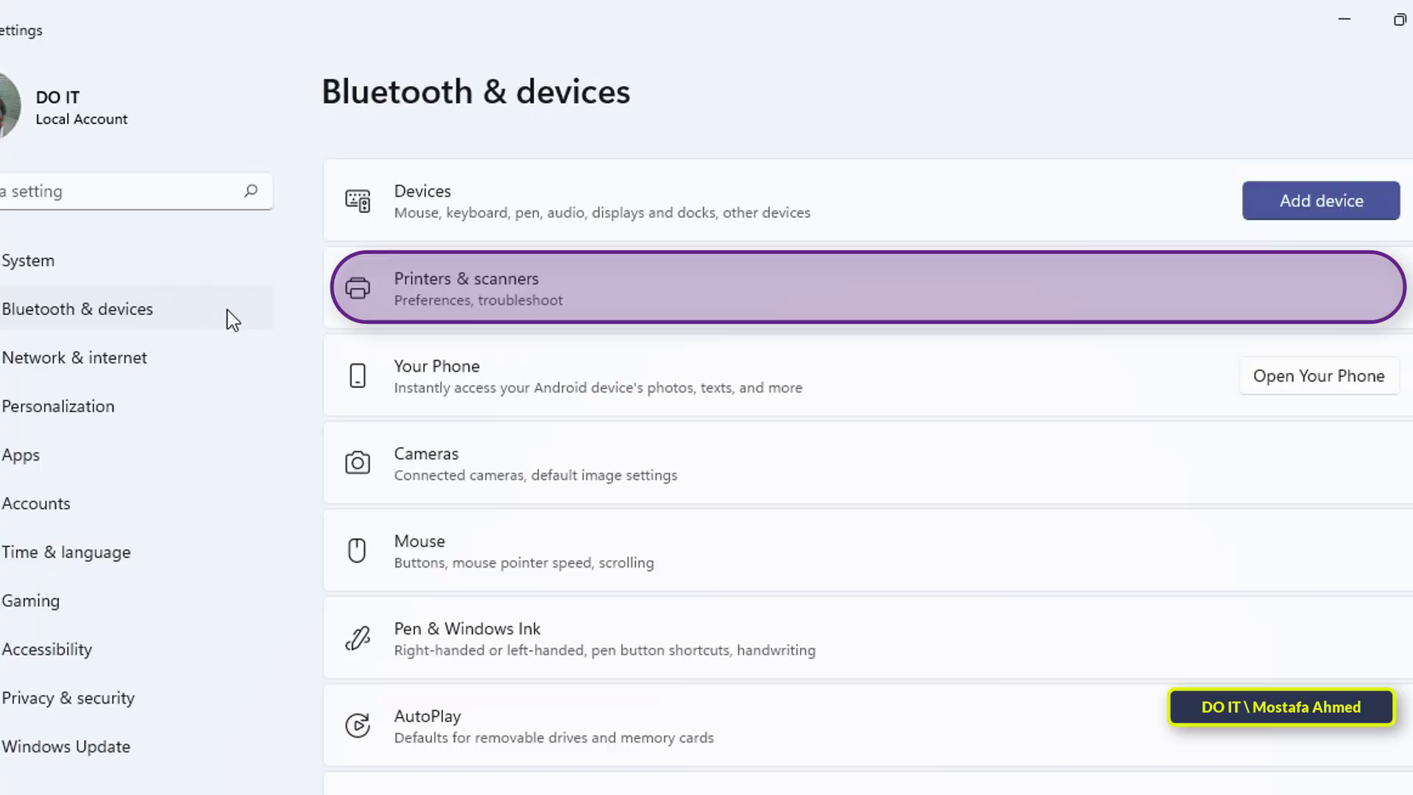
left_click(1016, 309)
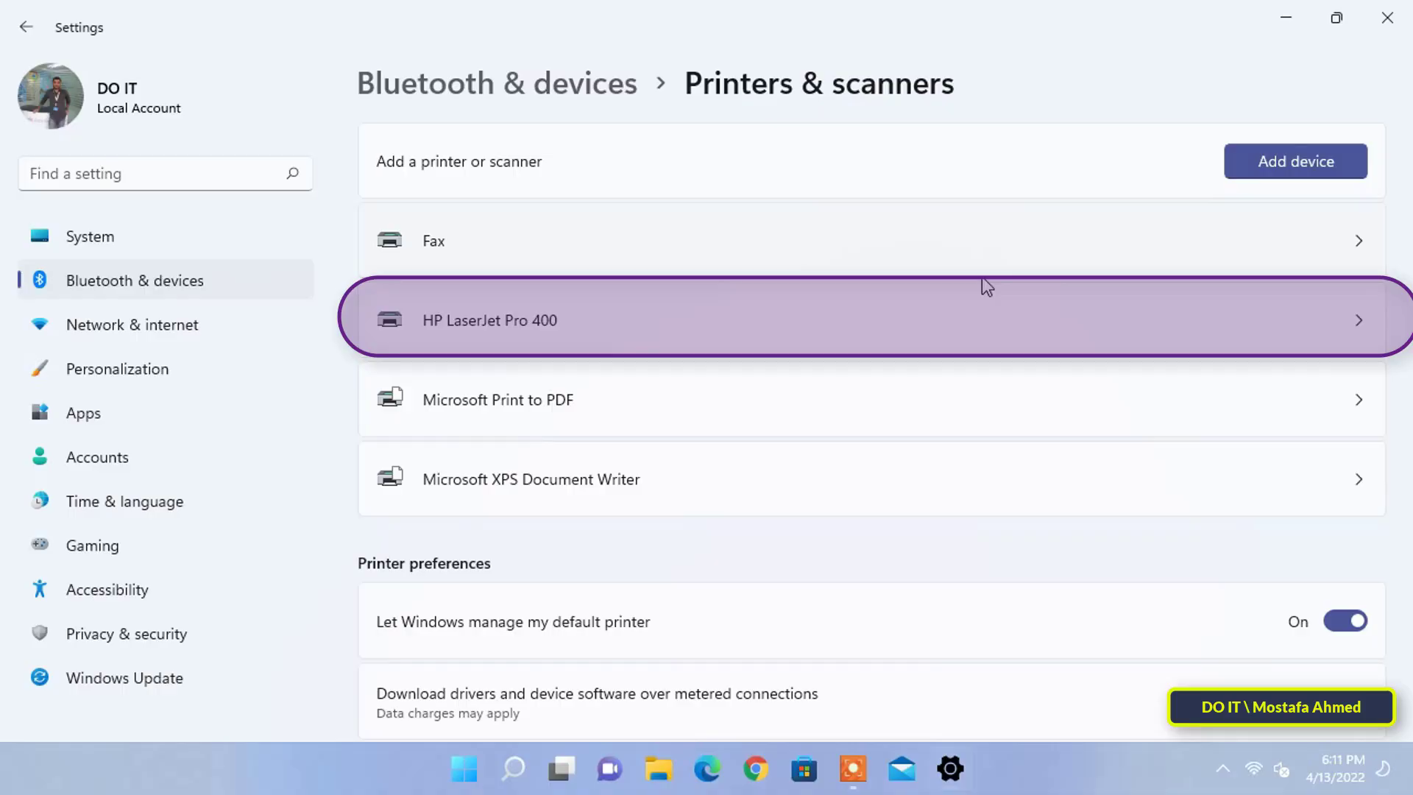
left_click(1257, 312)
scroll(1244, 540, "down", 2)
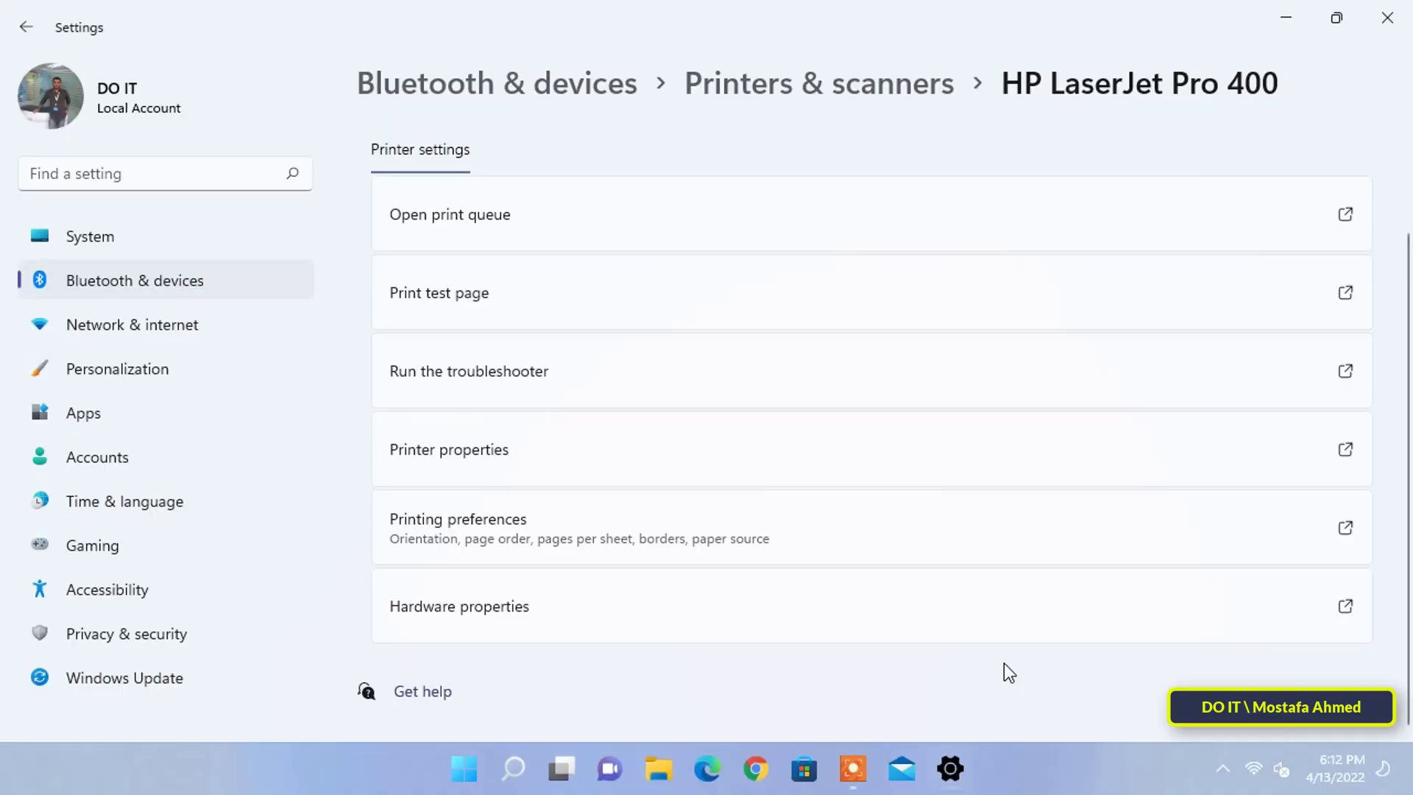
Step: In the HP LaserJet Pro 400 Printer Properties, turn on 'Share this printer' on the Sharing tab
left_click(860, 459)
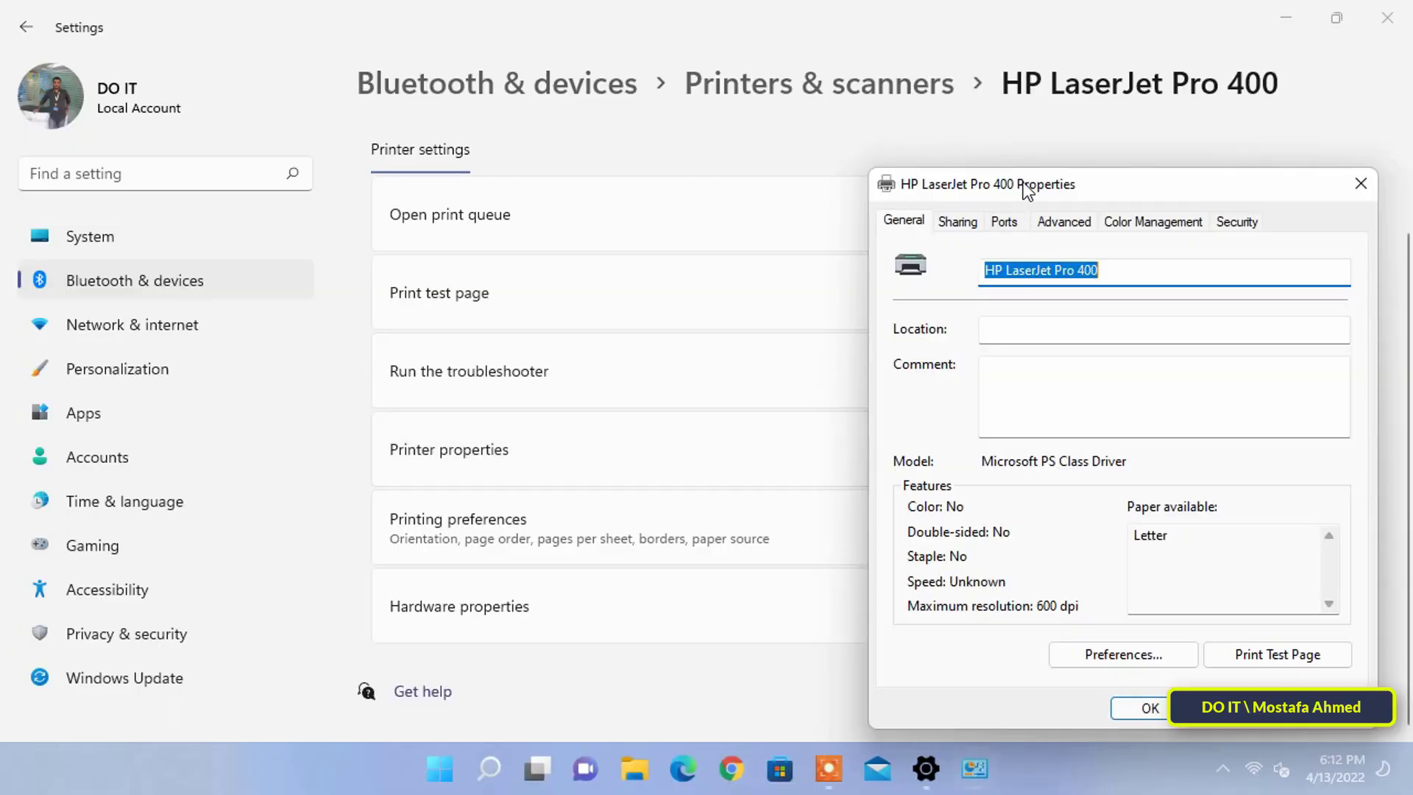
left_click_drag(934, 188, 603, 117)
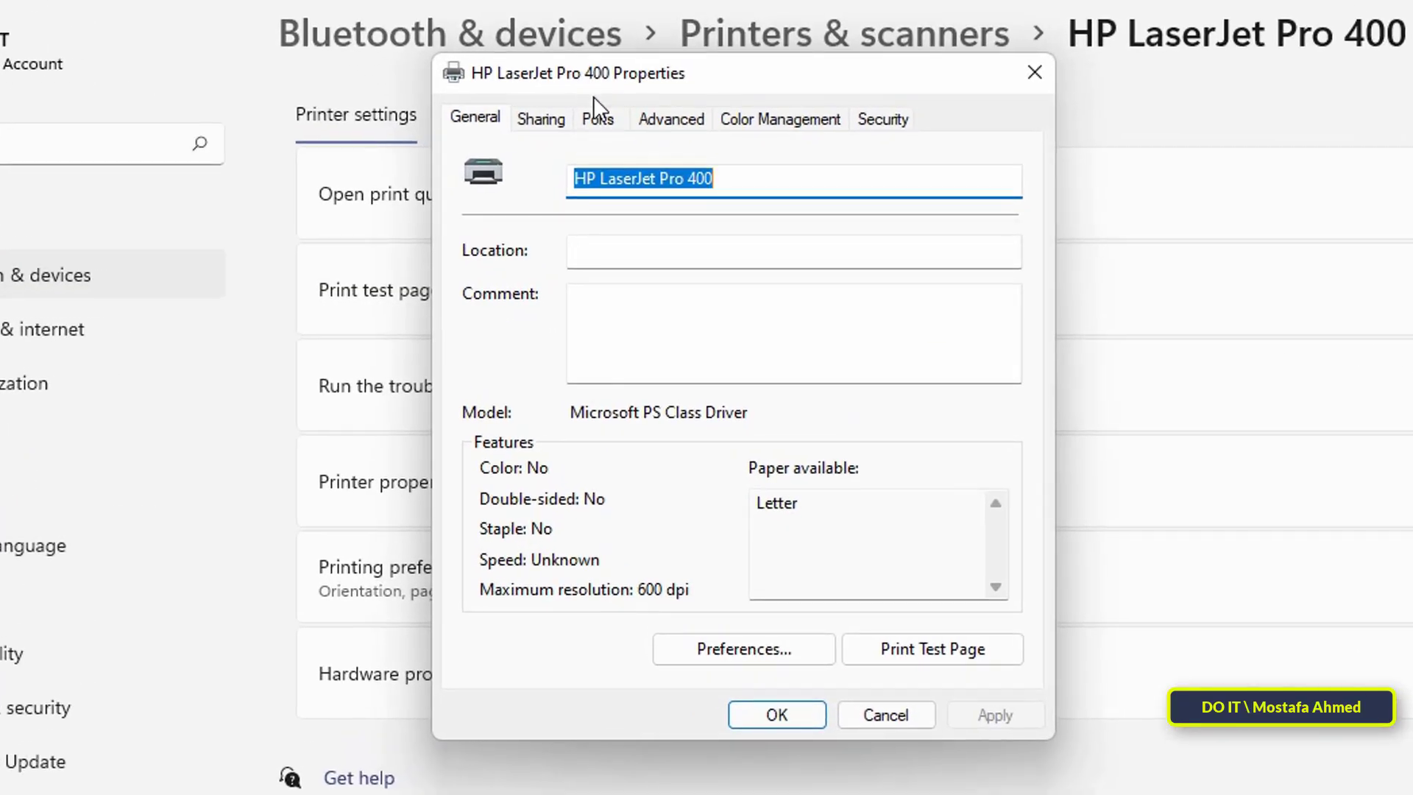
left_click(542, 118)
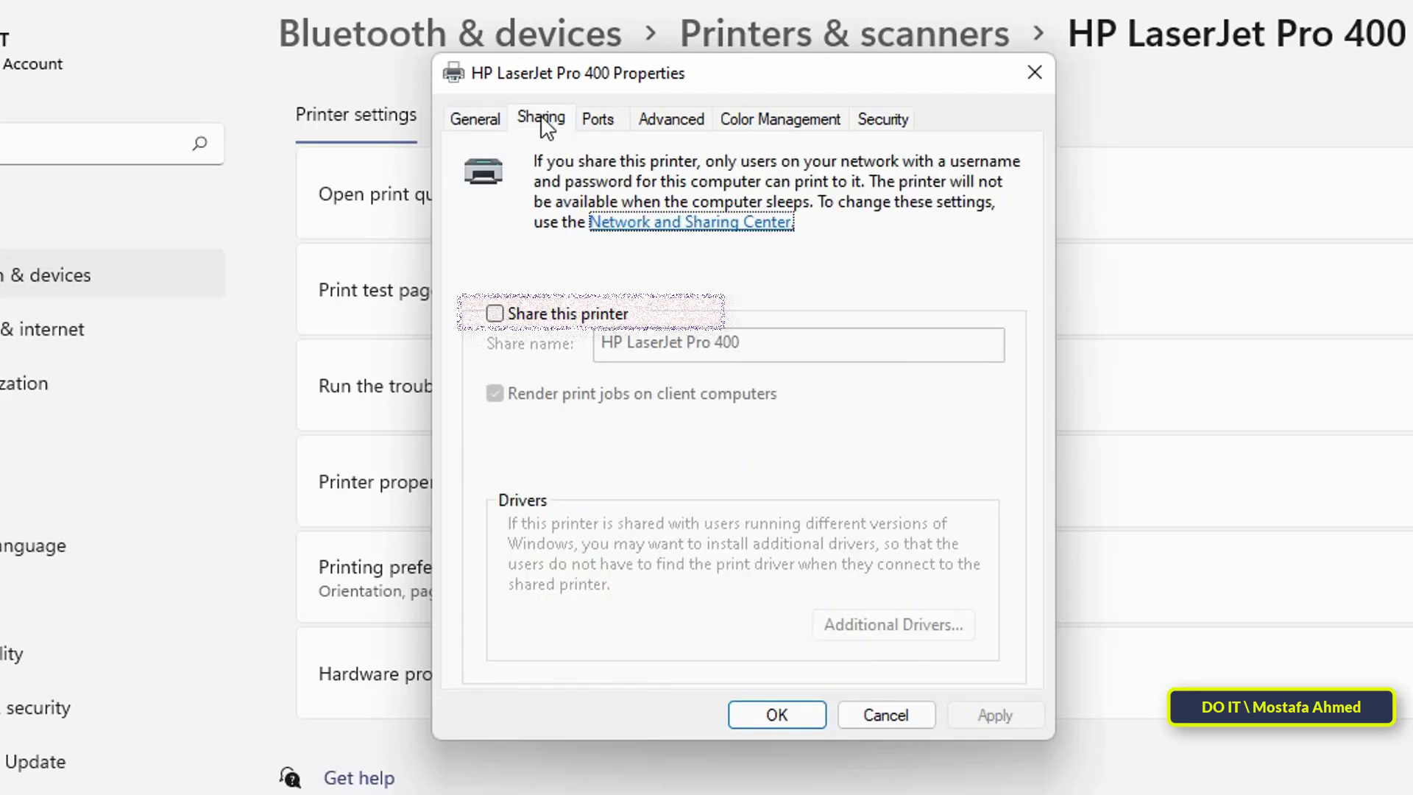
left_click(520, 313)
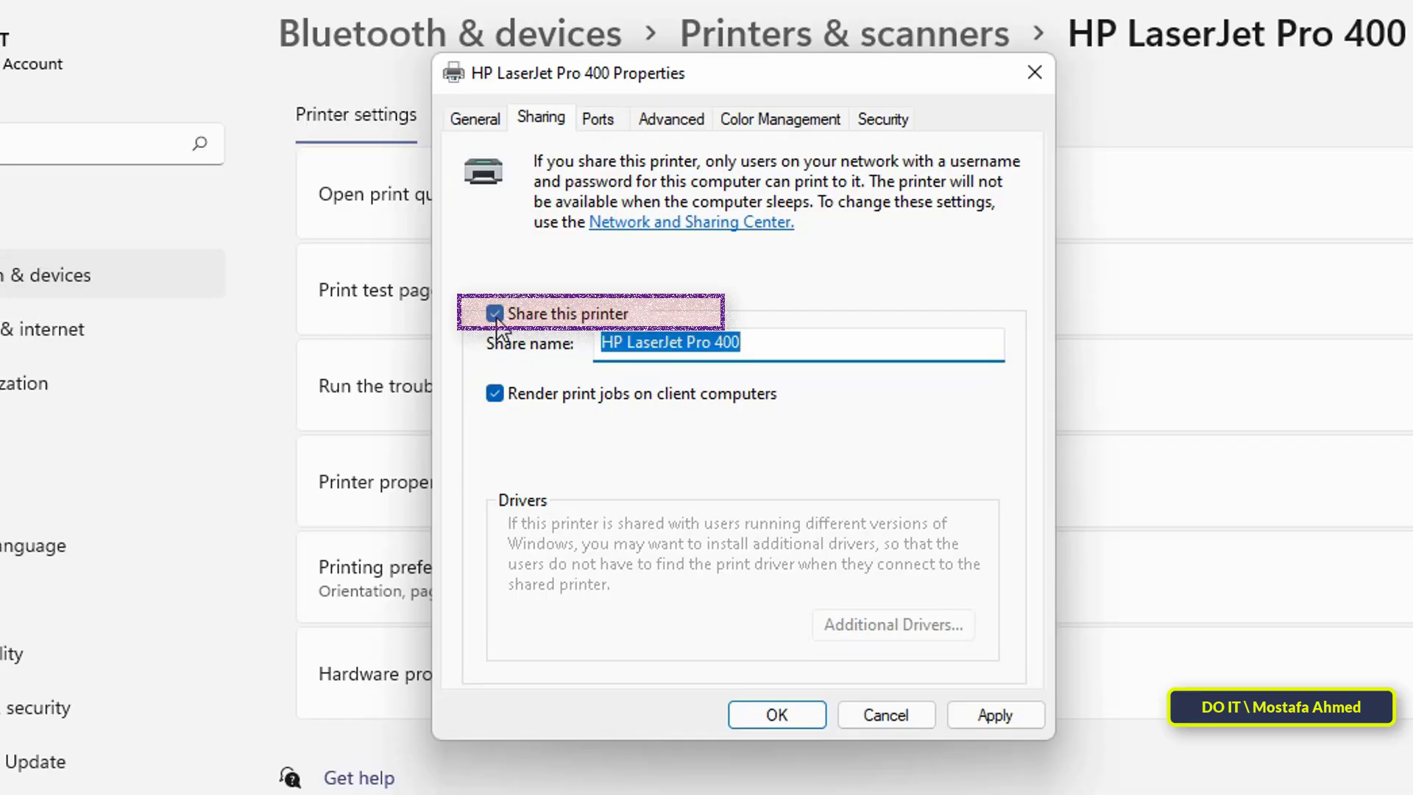
Step: Replace the share name with HPPro400, then apply and confirm with OK
left_click(747, 346)
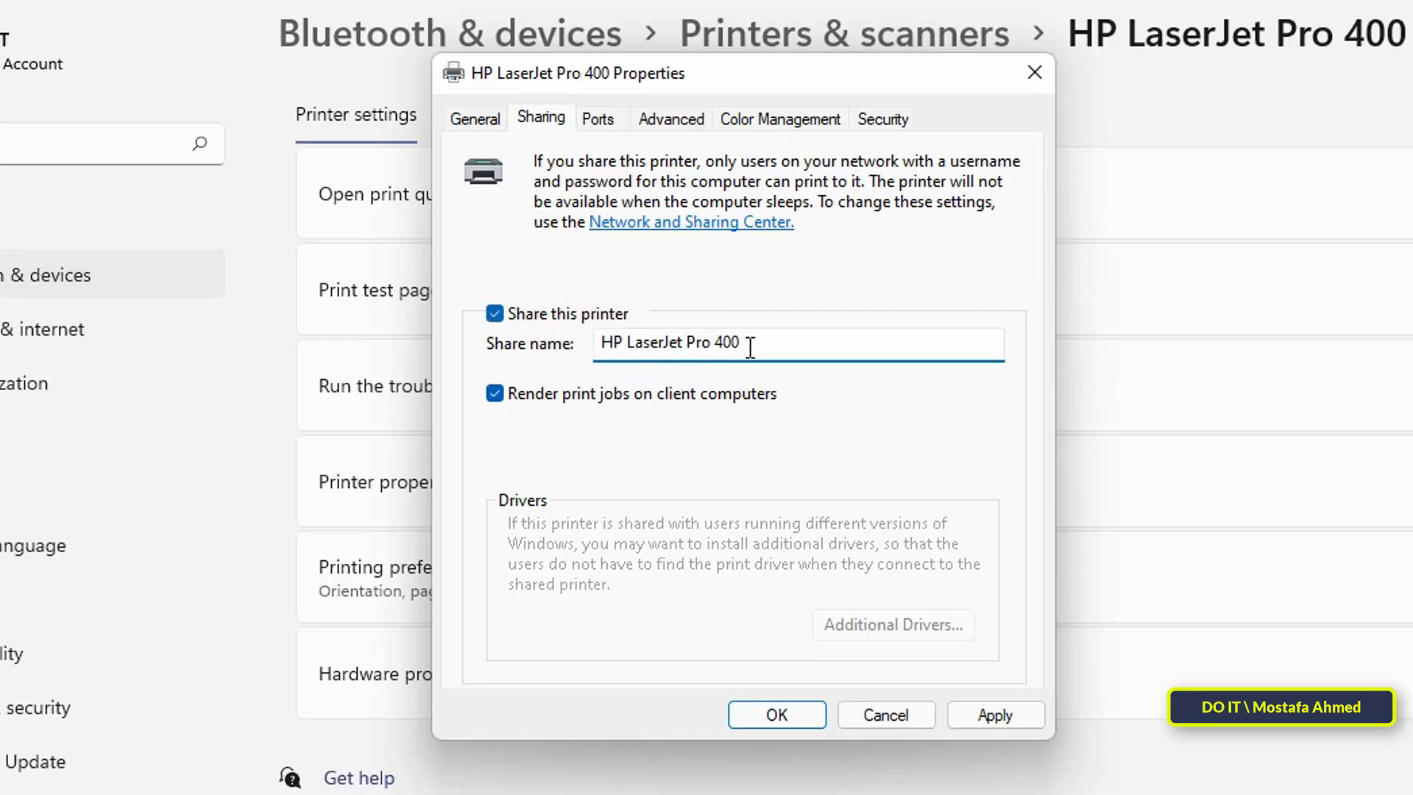
left_click_drag(631, 346, 564, 352)
left_click(762, 346)
left_click_drag(763, 347, 578, 349)
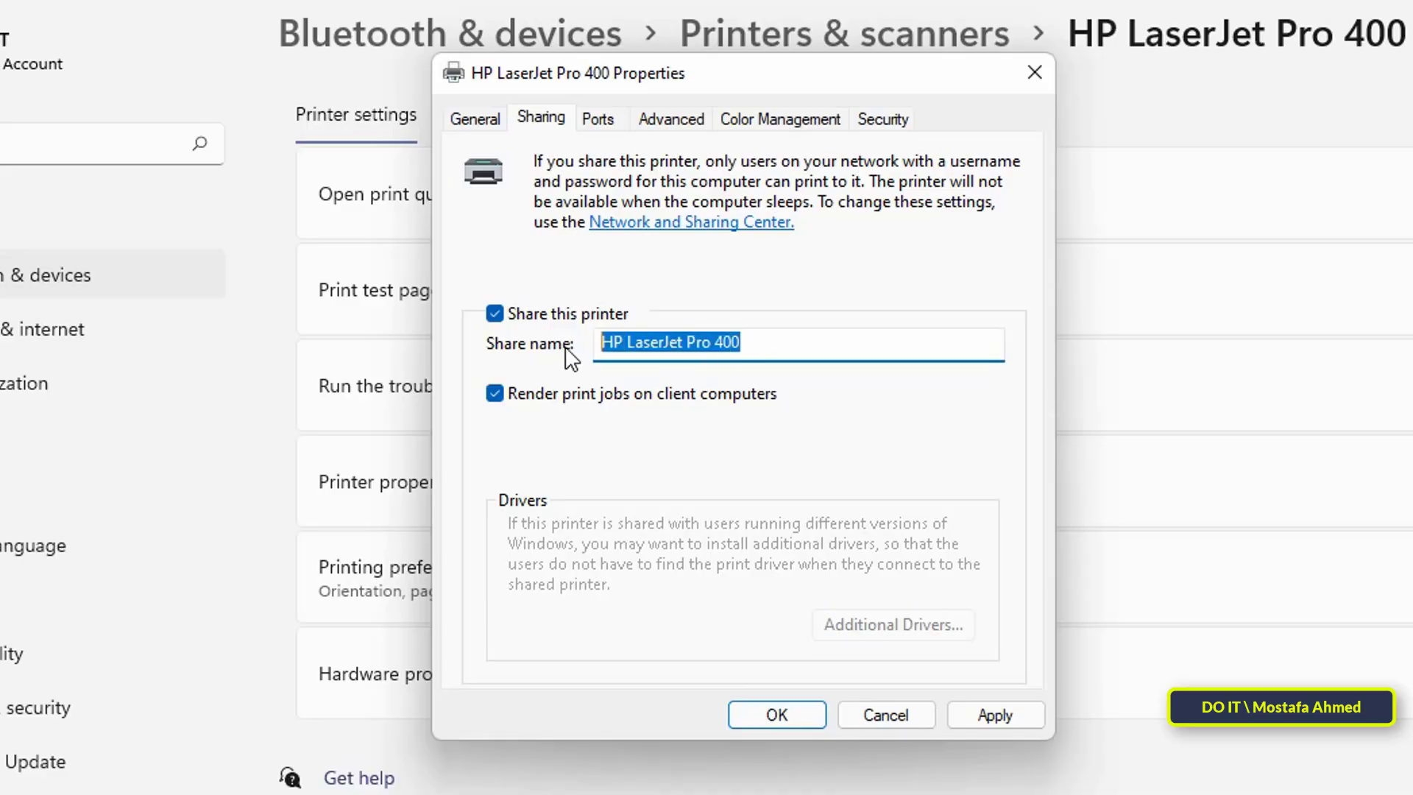
key("BackSpace")
type("HPPro4")
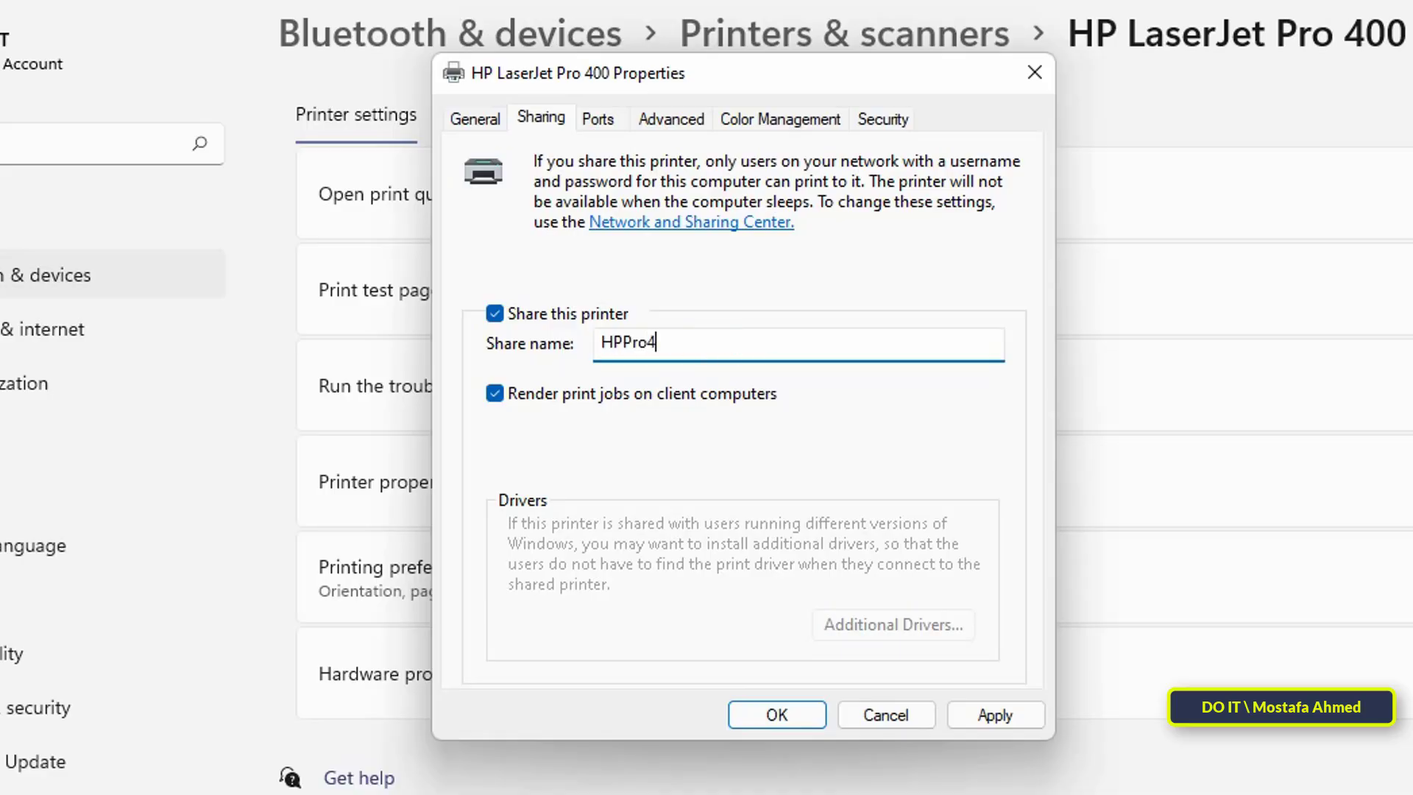
type("00")
left_click(1001, 719)
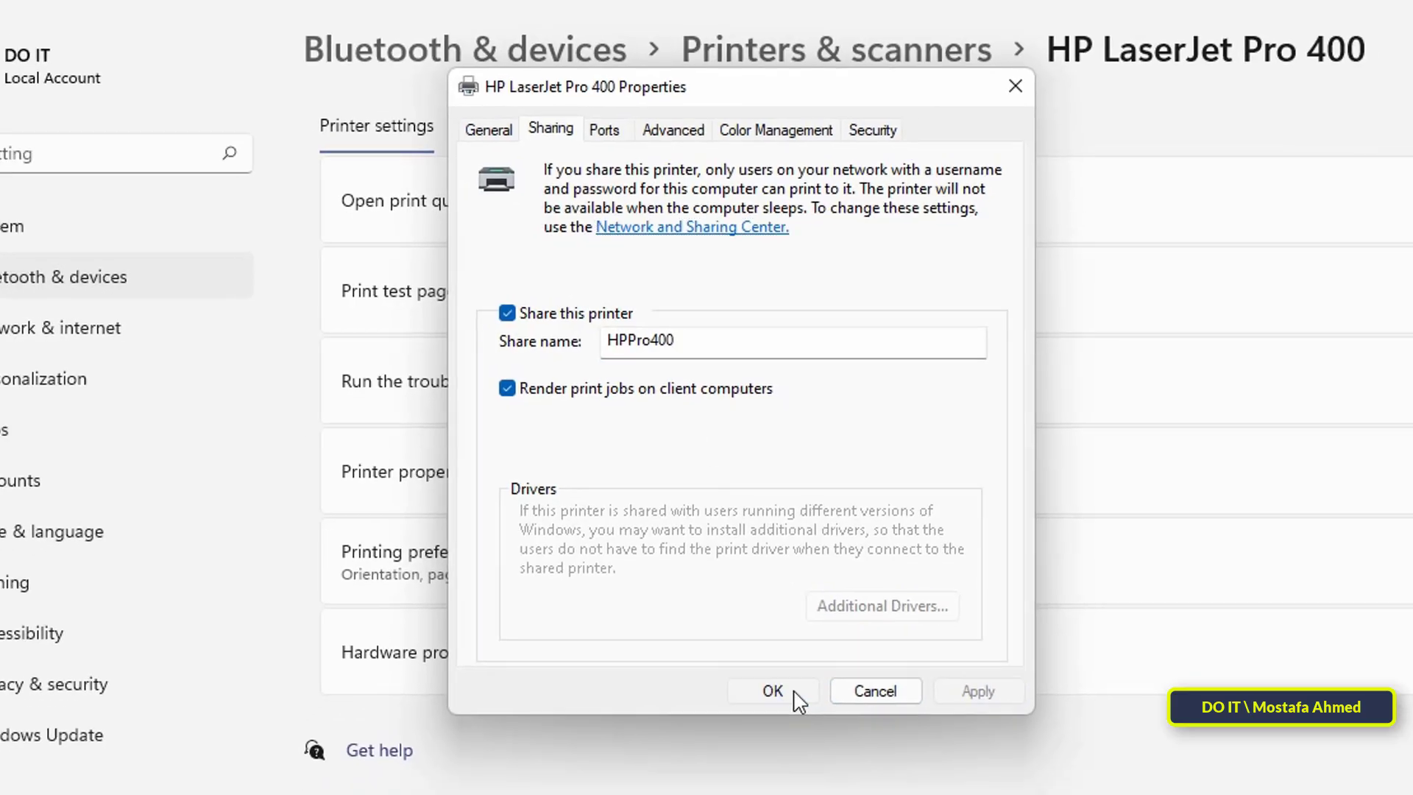
left_click(773, 692)
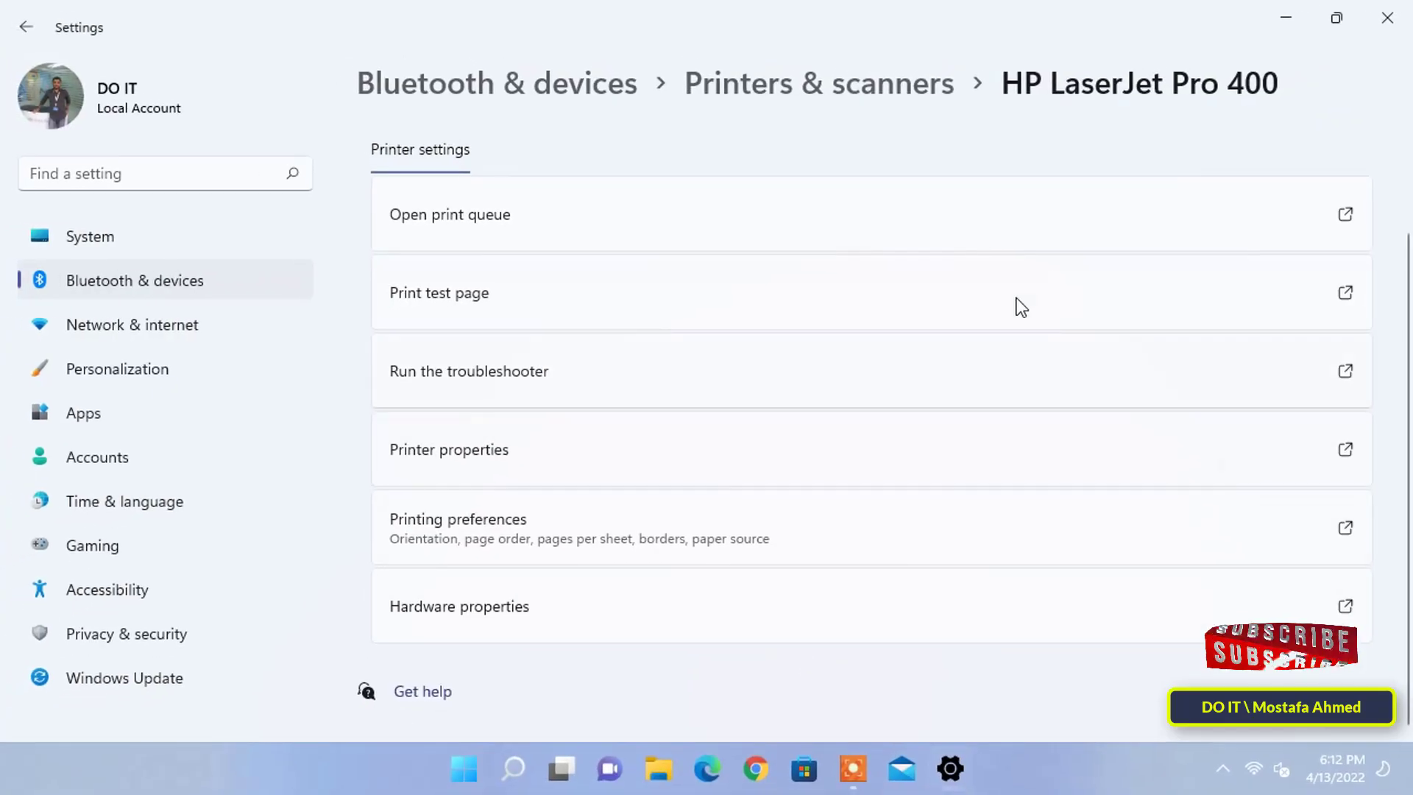
Step: Close the Settings window
left_click(1388, 17)
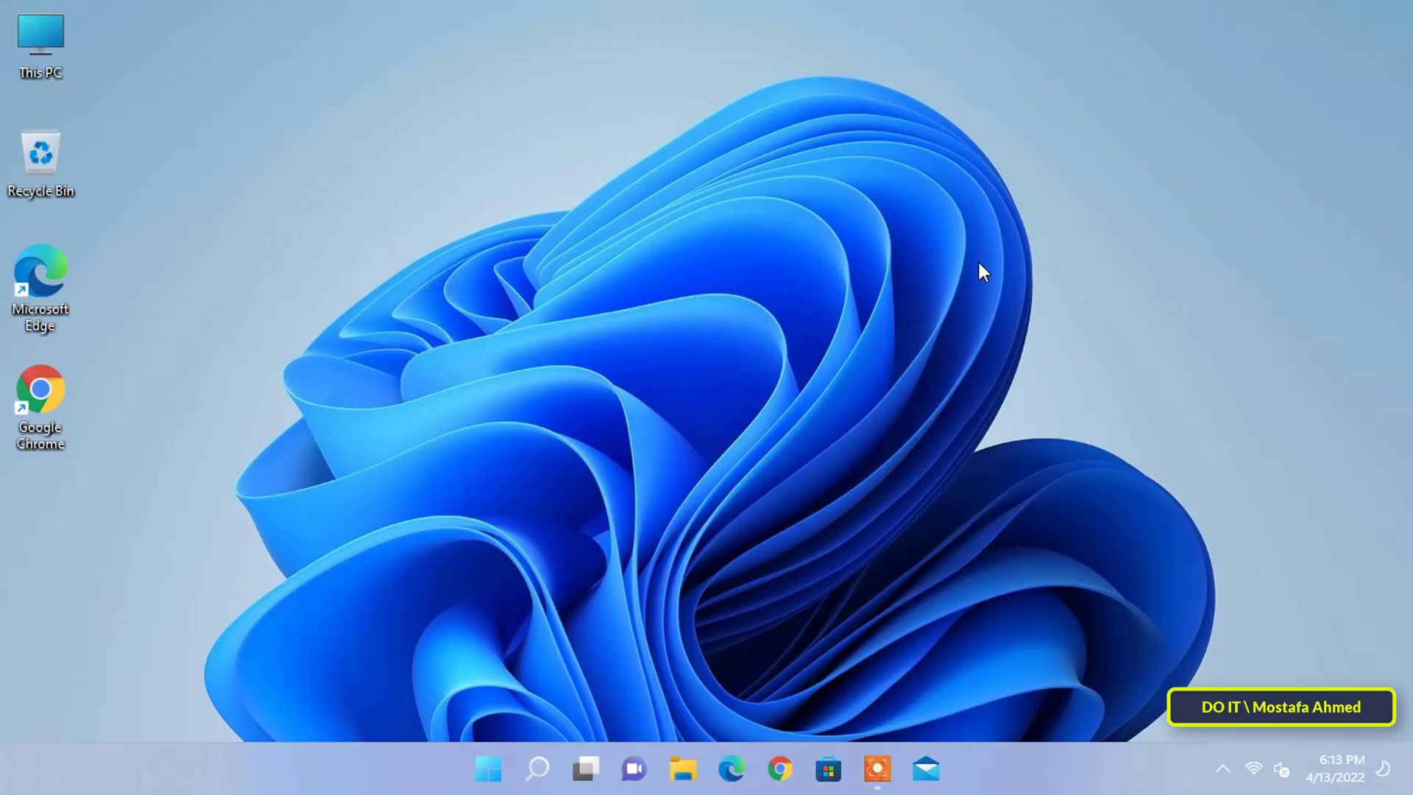
Step: Open System > About in Settings and select the PC's device name DOIT
left_click(488, 770)
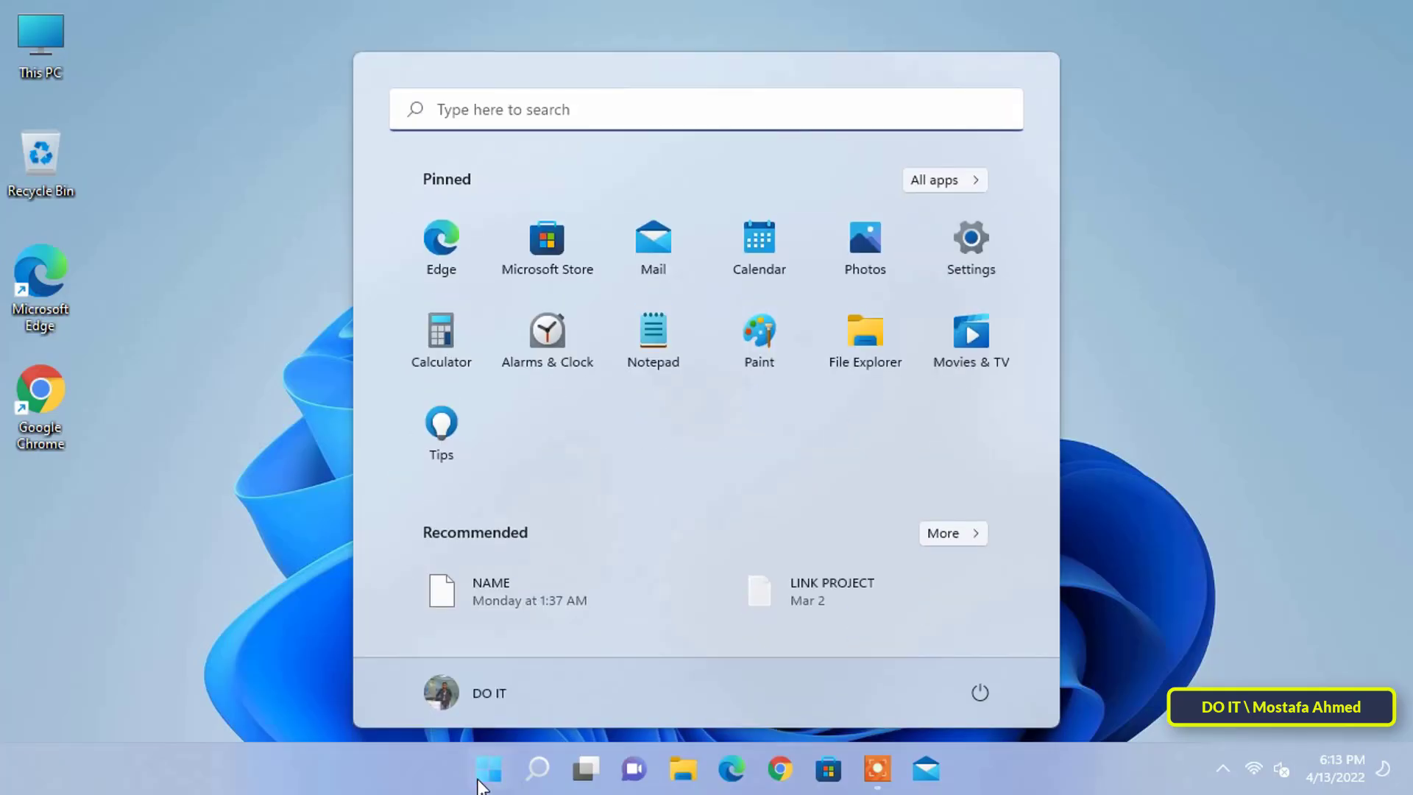
left_click(995, 265)
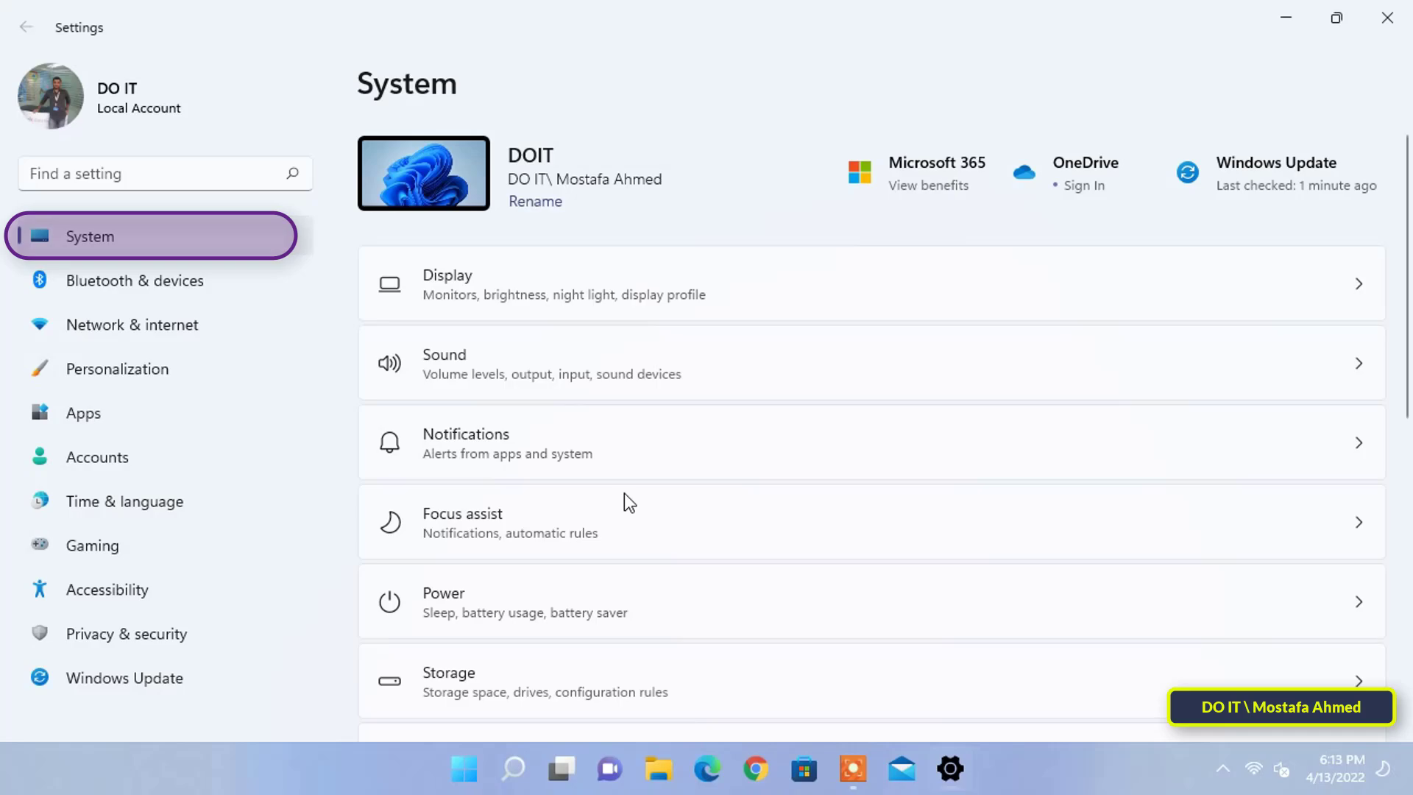
scroll(625, 505, "down", 9)
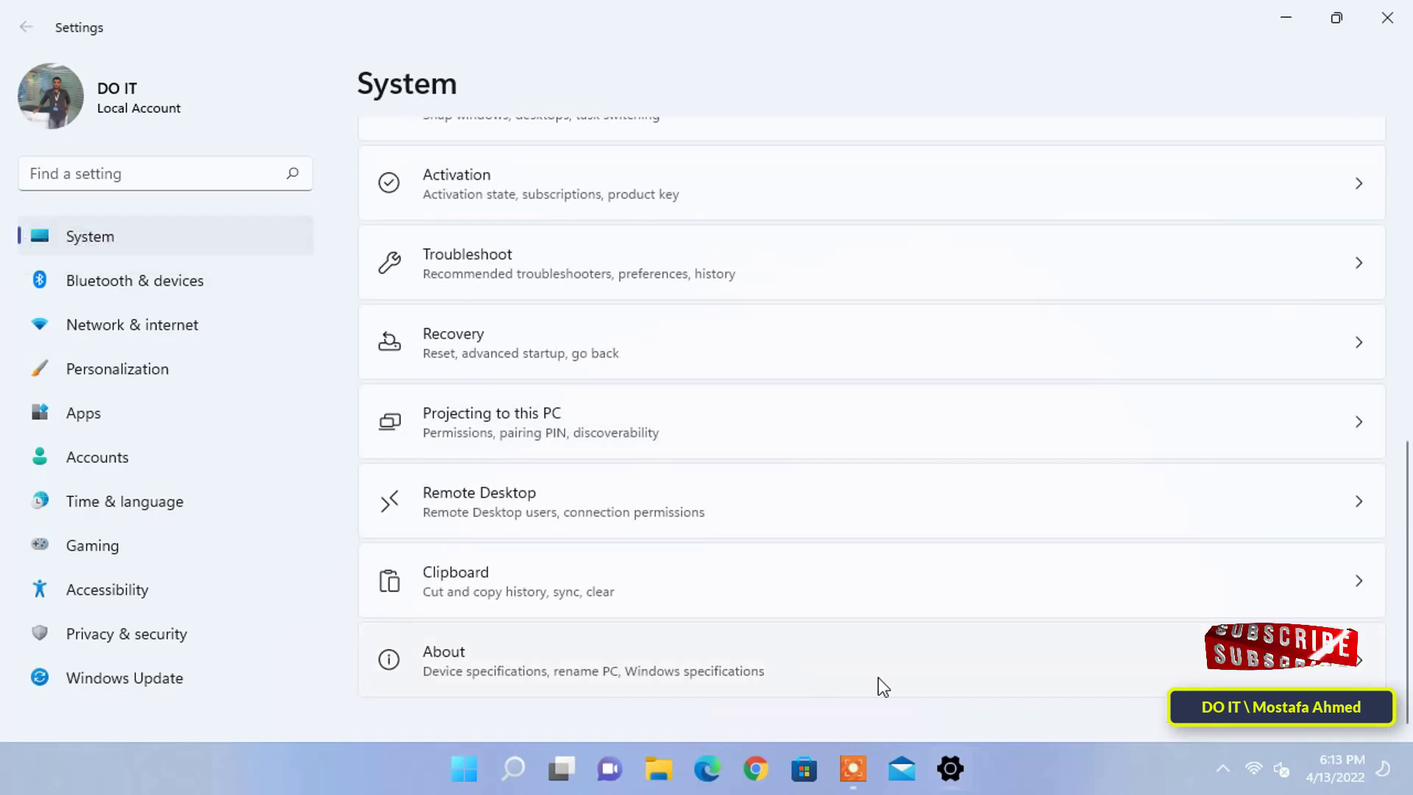
left_click(929, 681)
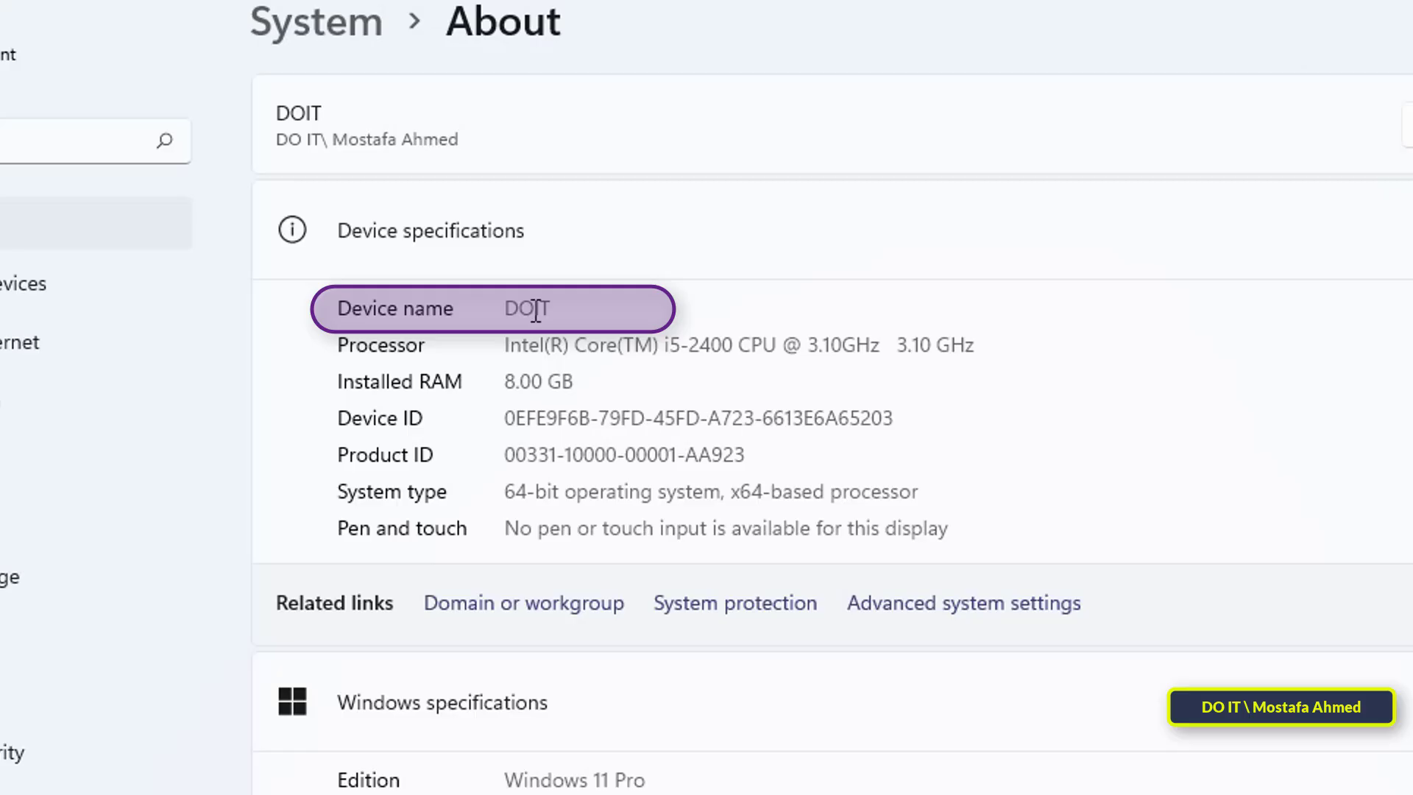
left_click_drag(552, 306, 497, 304)
left_click(497, 303)
double_click(515, 308)
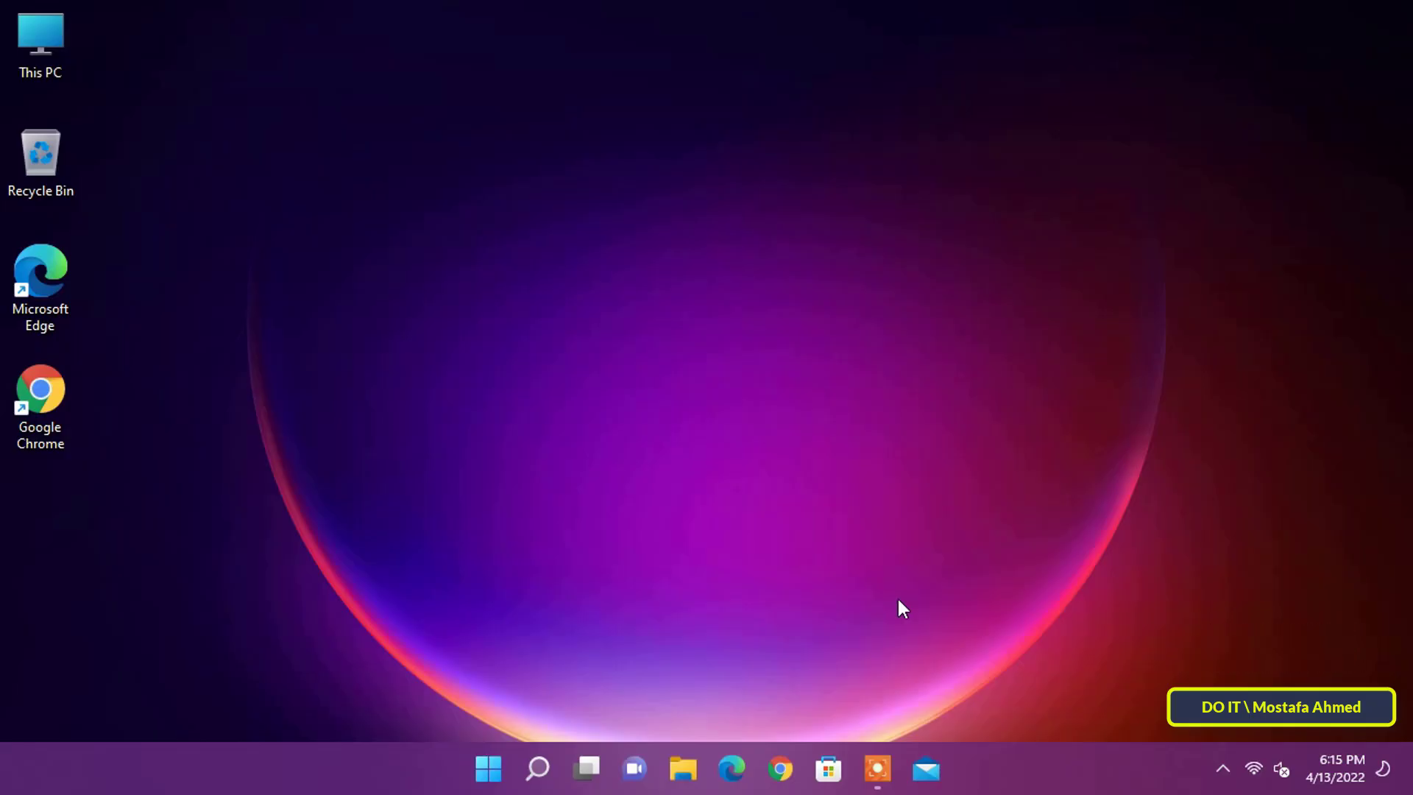
Step: Open Printers & scanners in Settings and run an Add device search
left_click(497, 774)
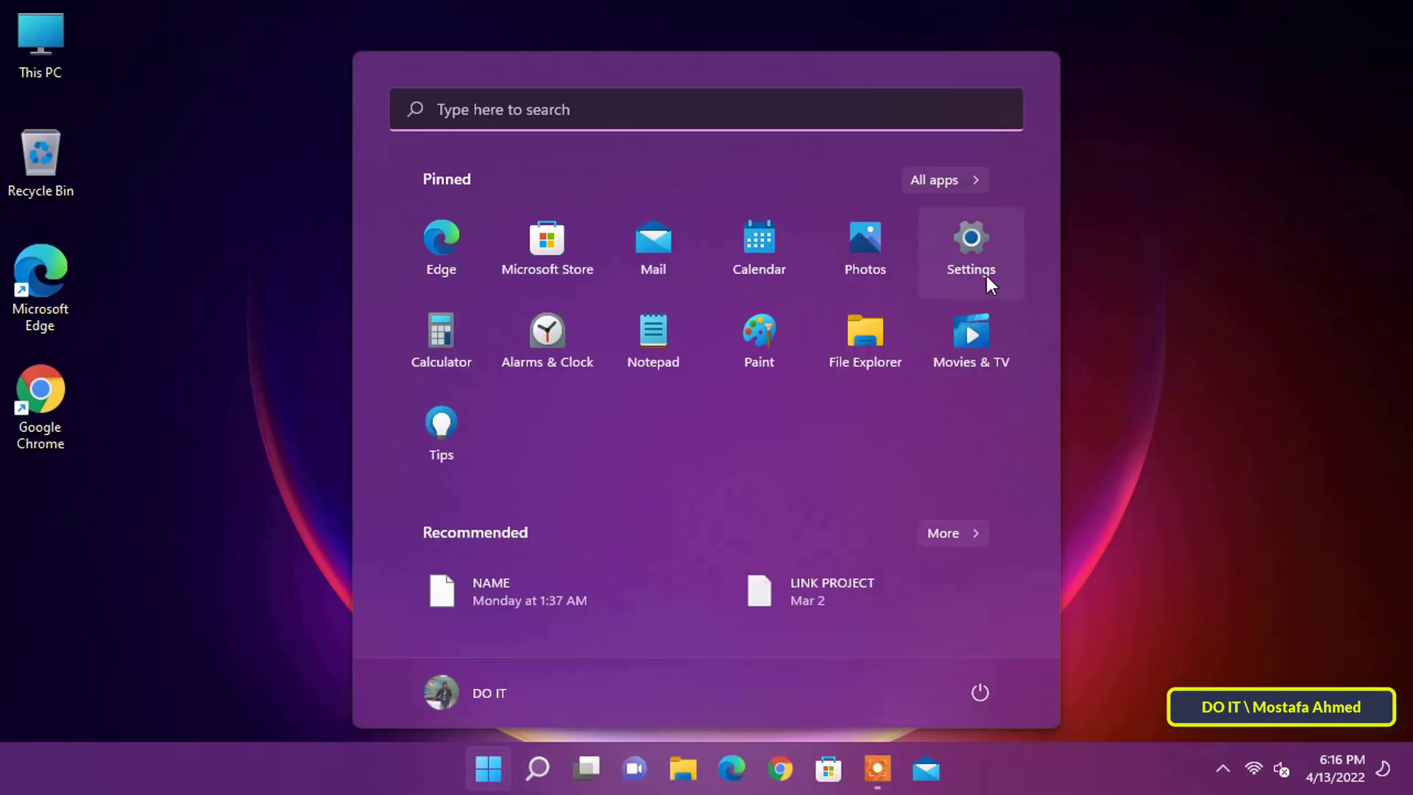
left_click(970, 250)
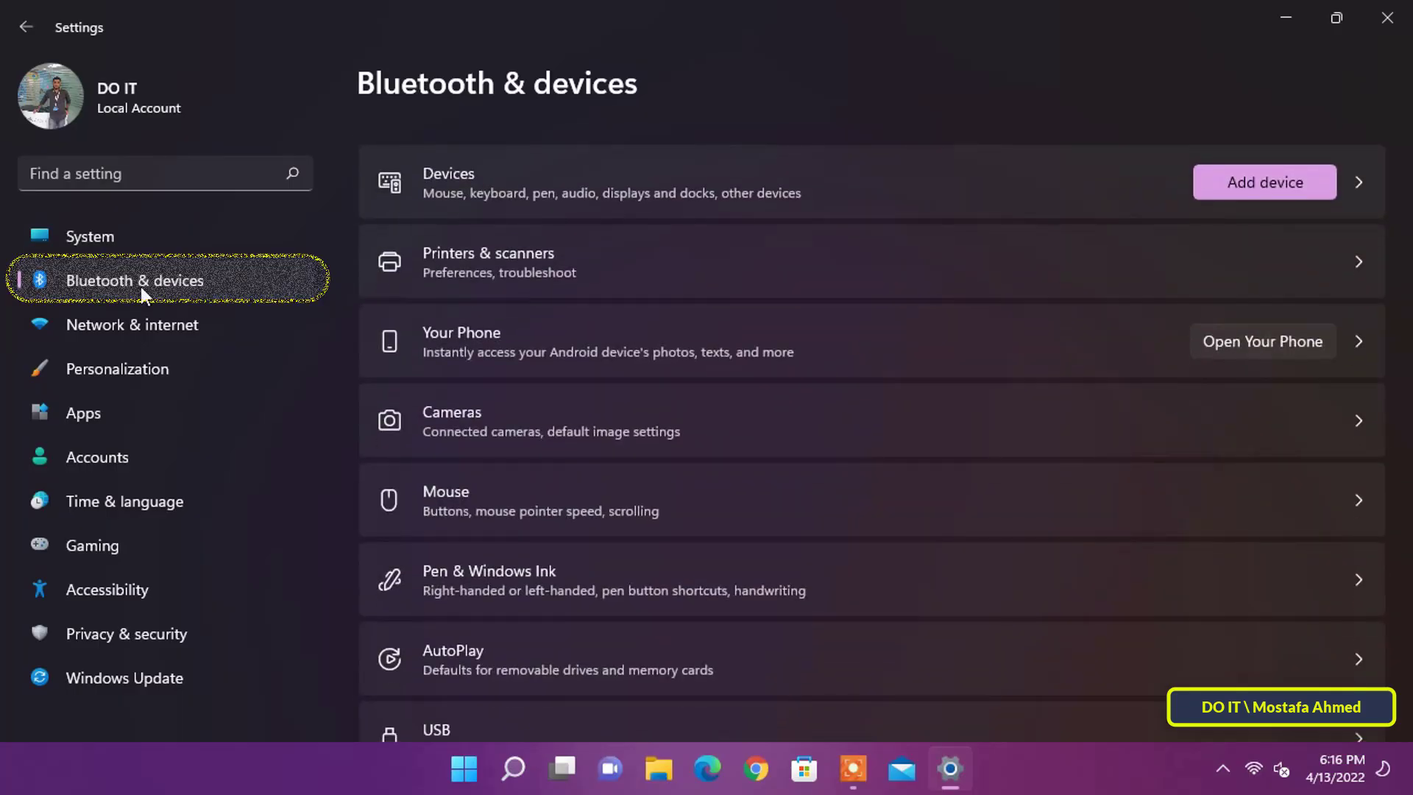
left_click(1238, 263)
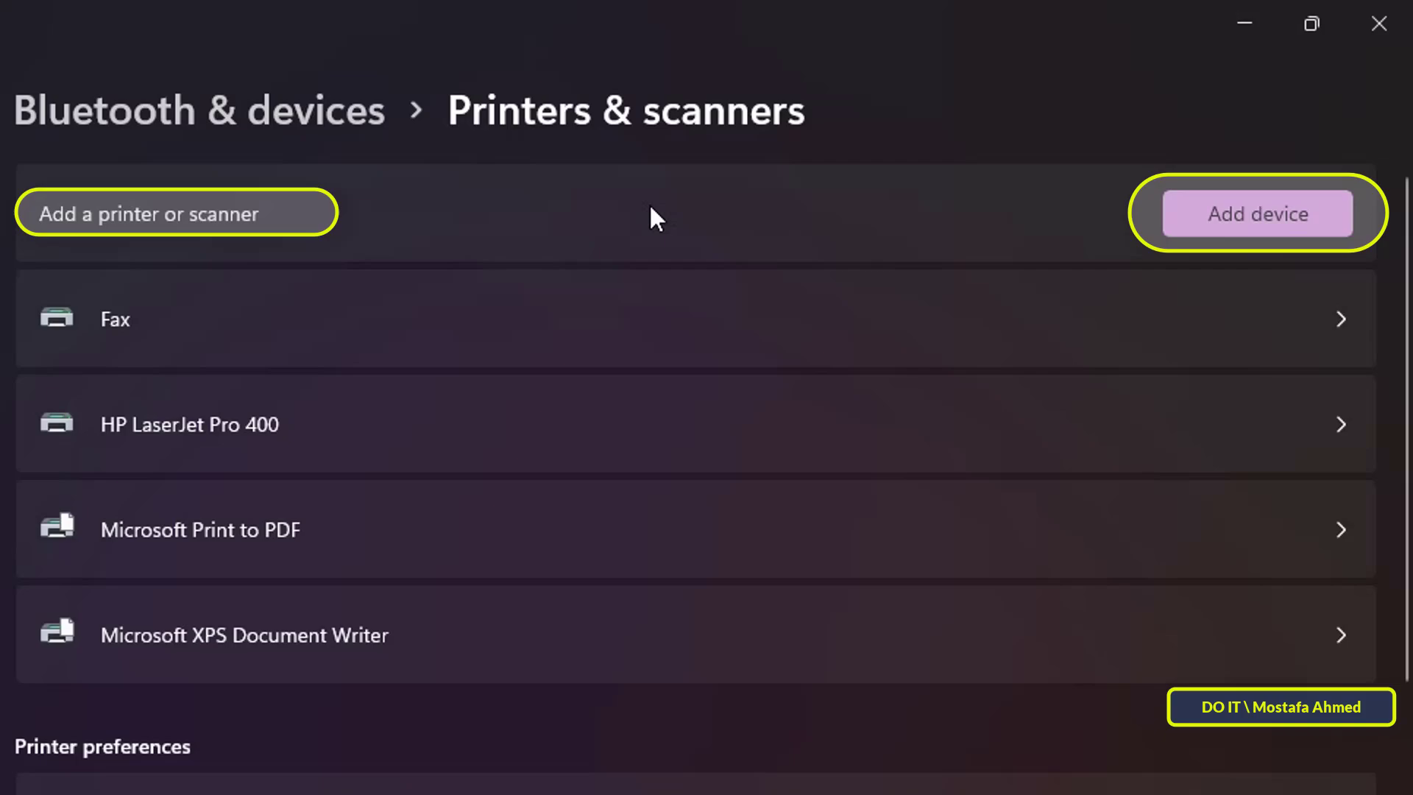
left_click(1255, 224)
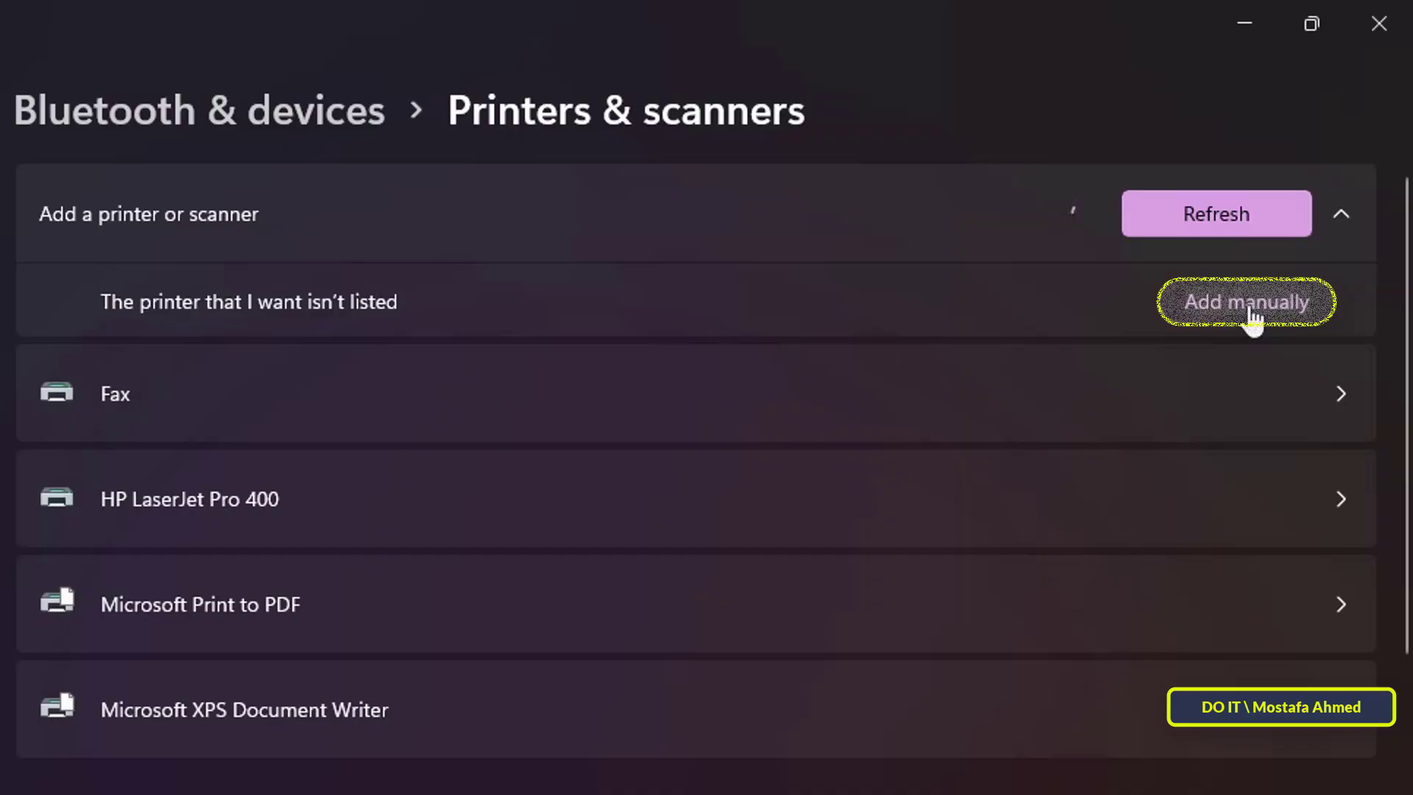
Step: Start adding an unlisted printer by shared name, entering the path \\doit\
left_click(1251, 304)
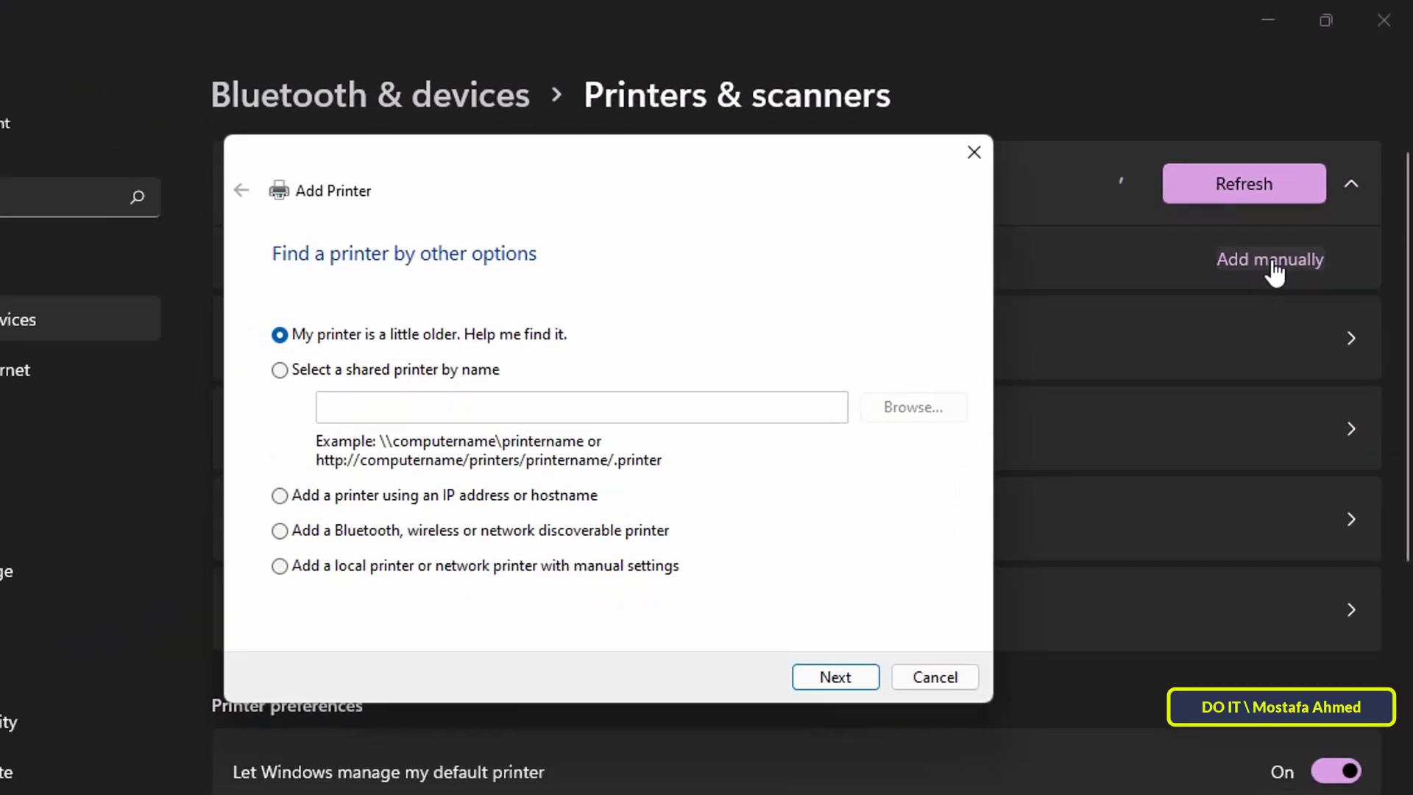
left_click(1284, 19)
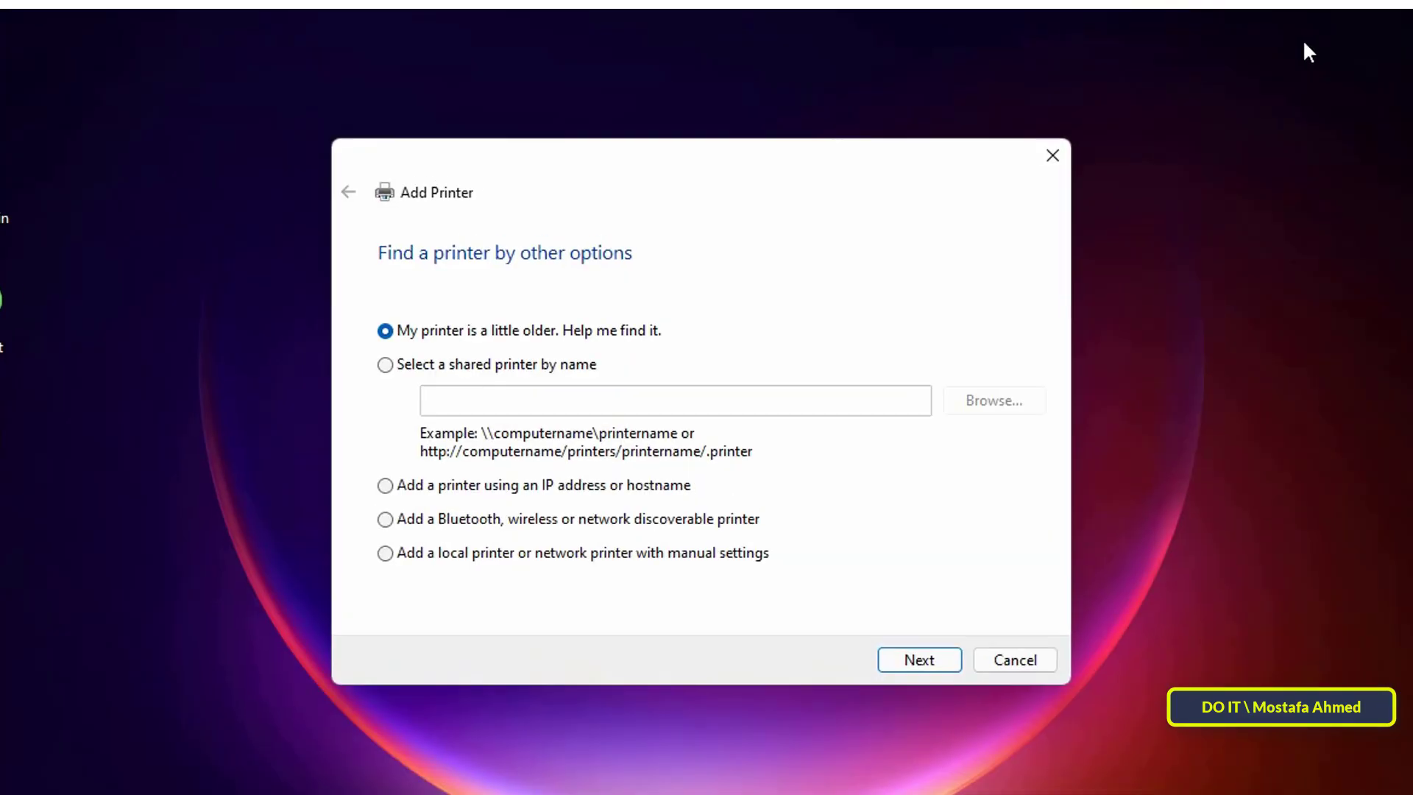
left_click_drag(869, 177, 882, 102)
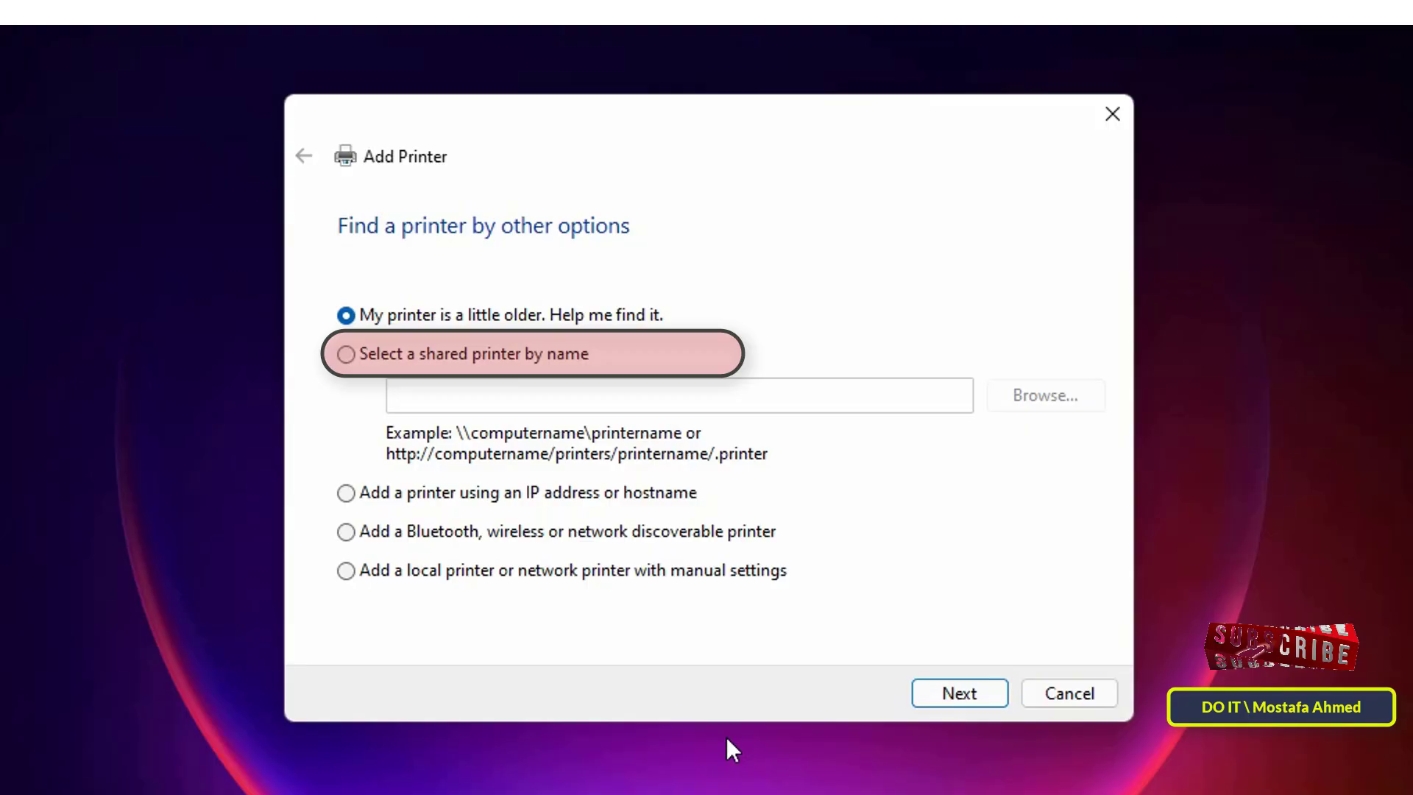
left_click(435, 353)
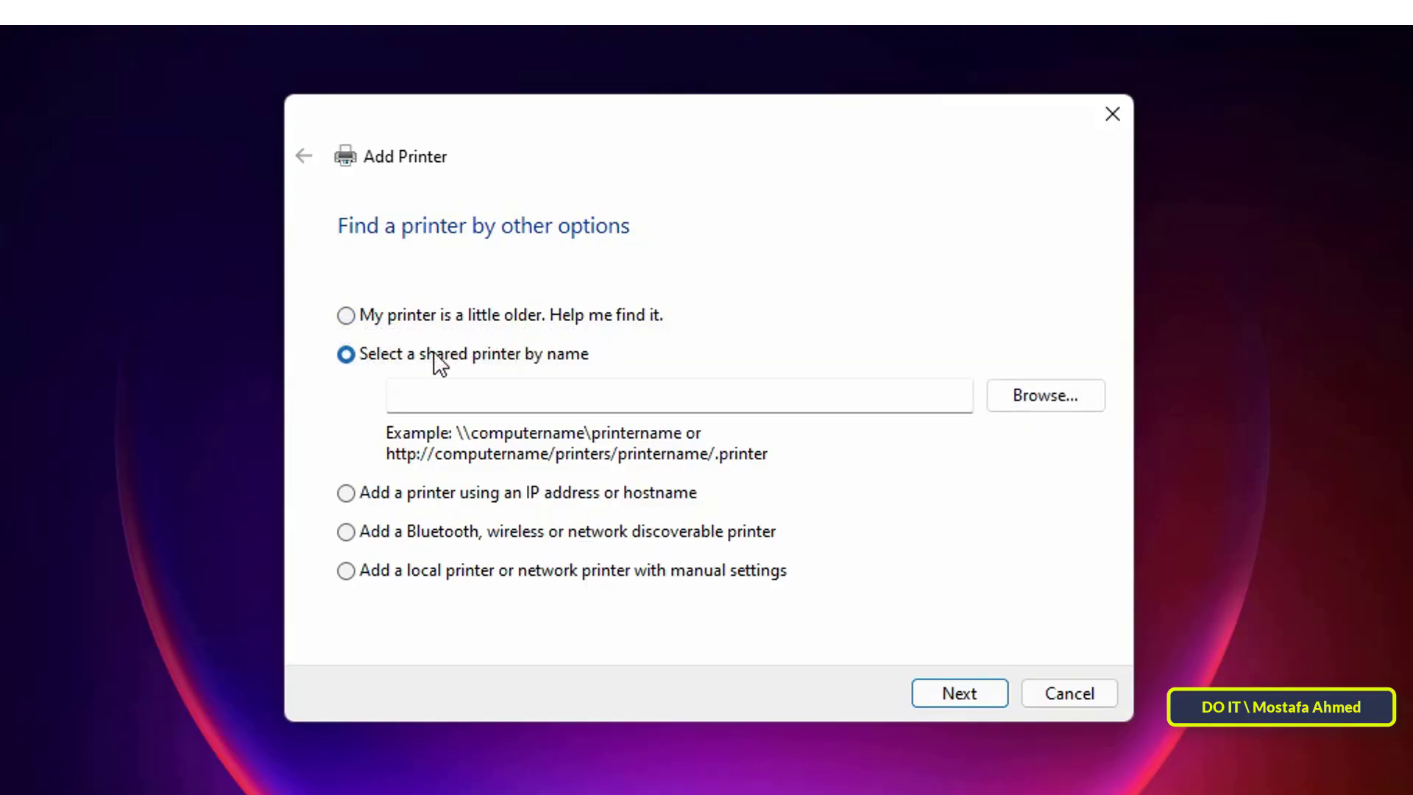
left_click(435, 391)
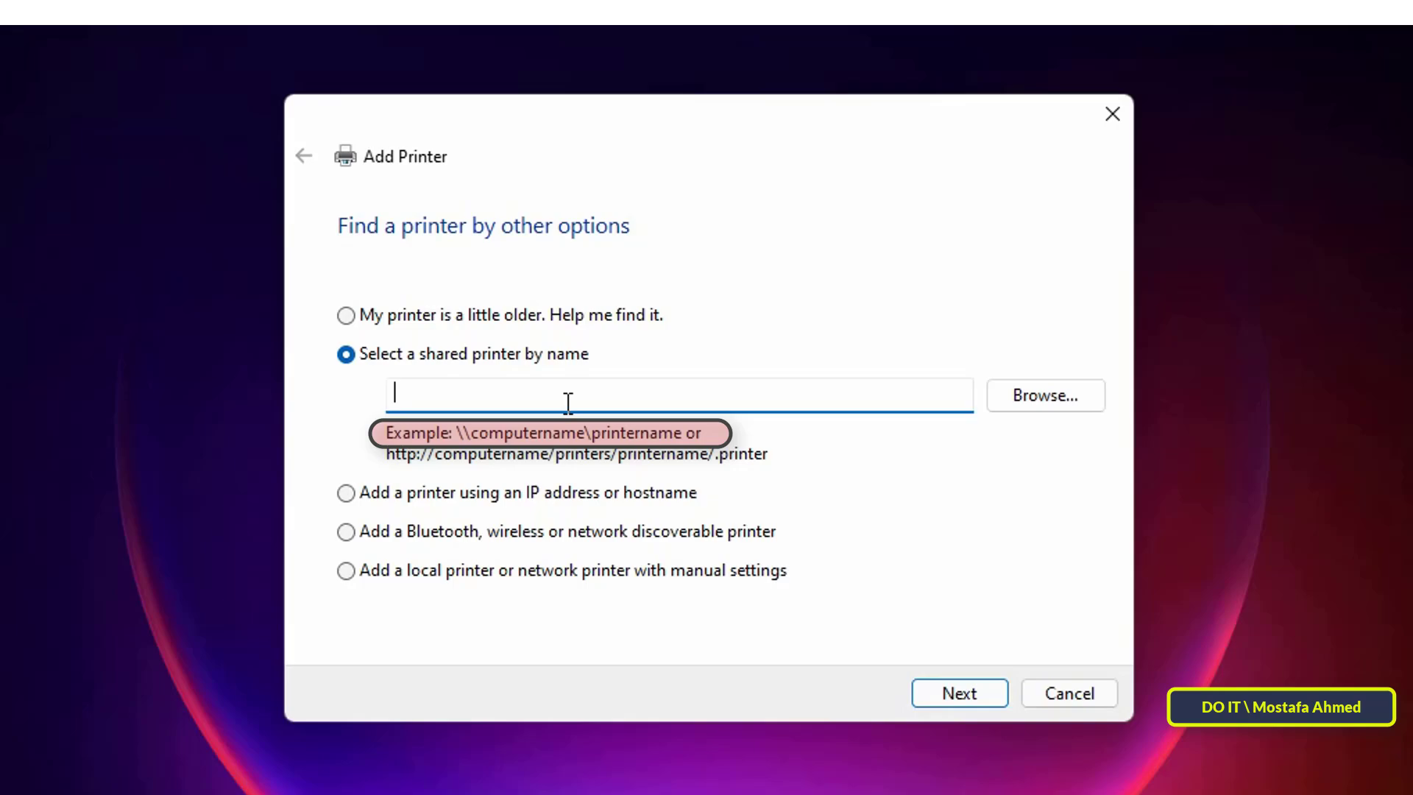
type("\\")
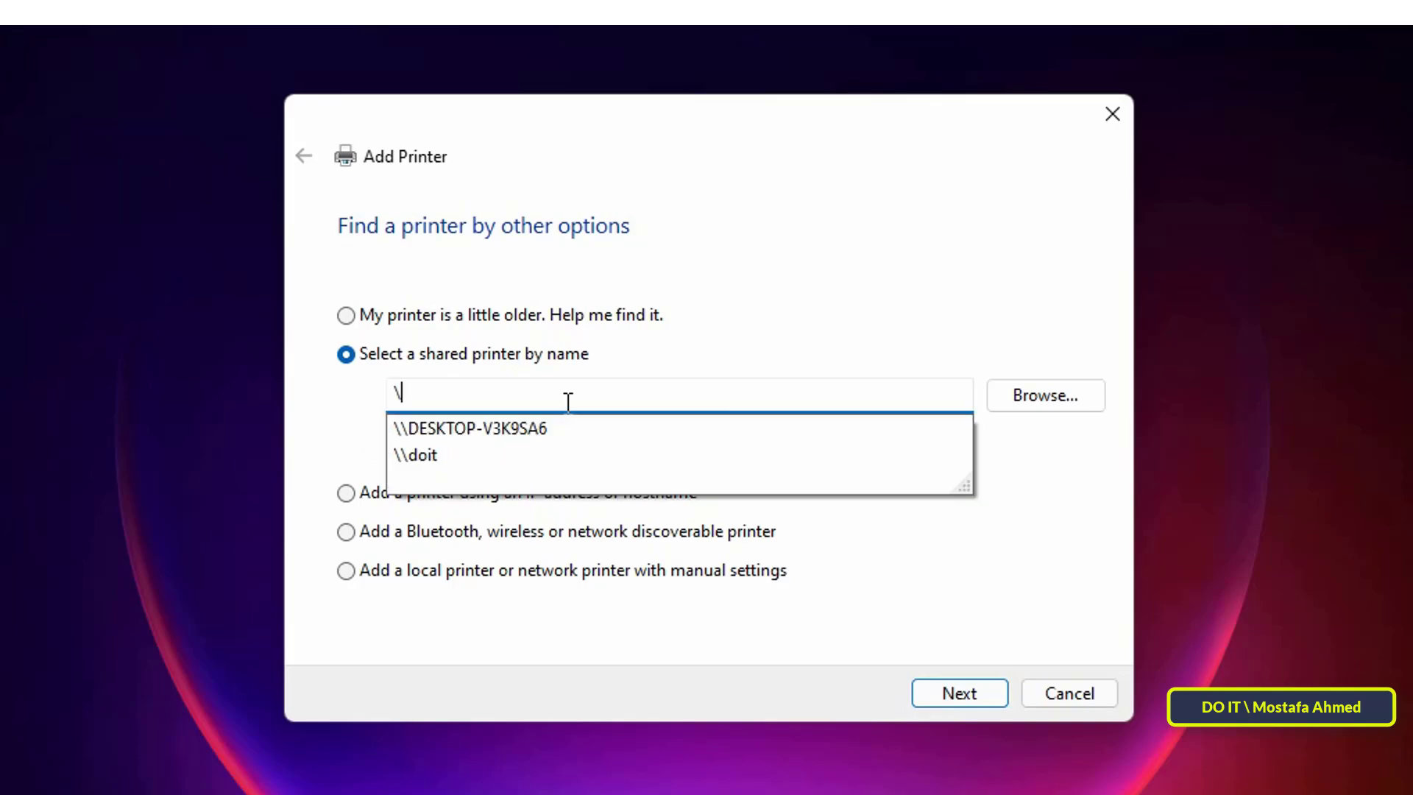
type("\\doit")
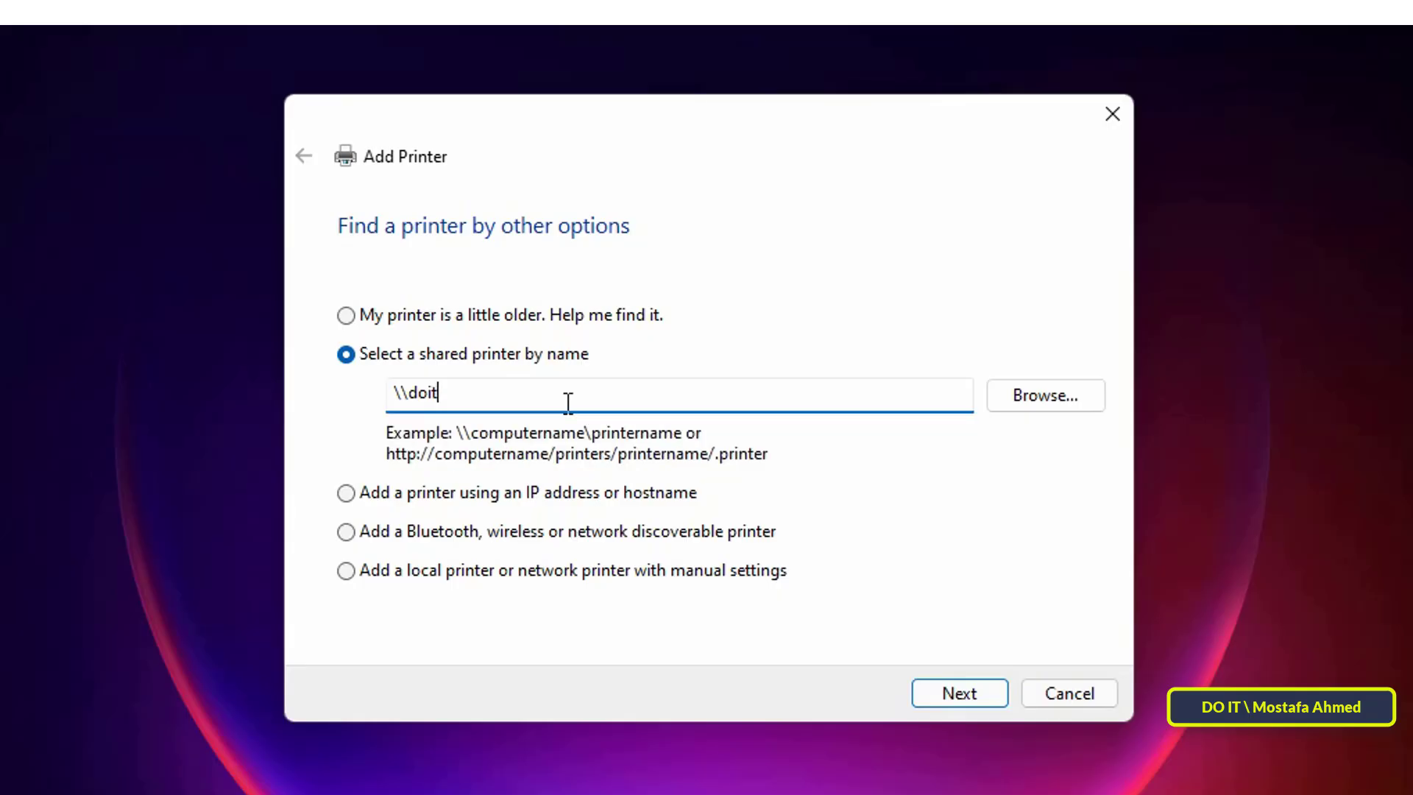
type("\\")
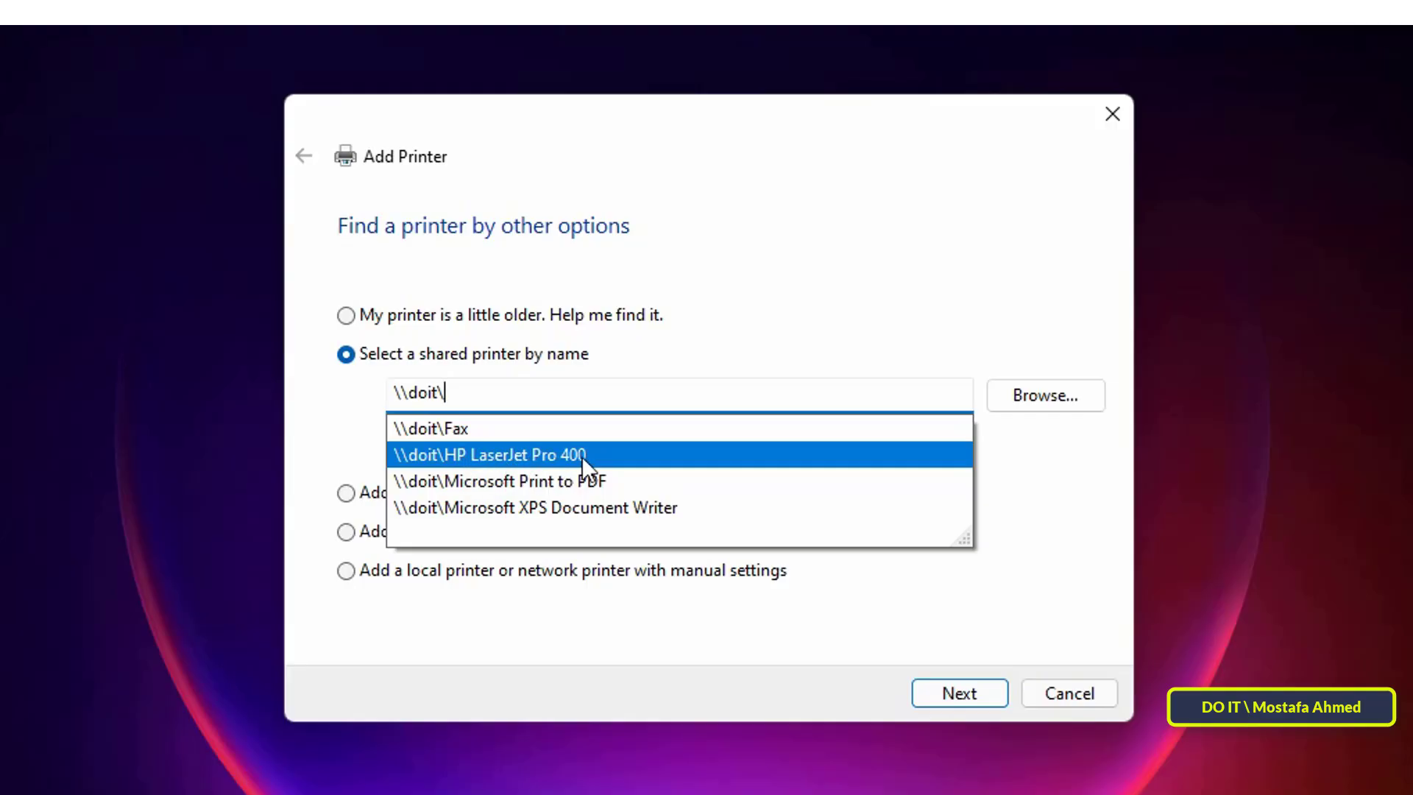
Step: Pick \\doit\HP LaserJet Pro 400 from the suggestions and finish the Add Printer wizard
left_click(510, 461)
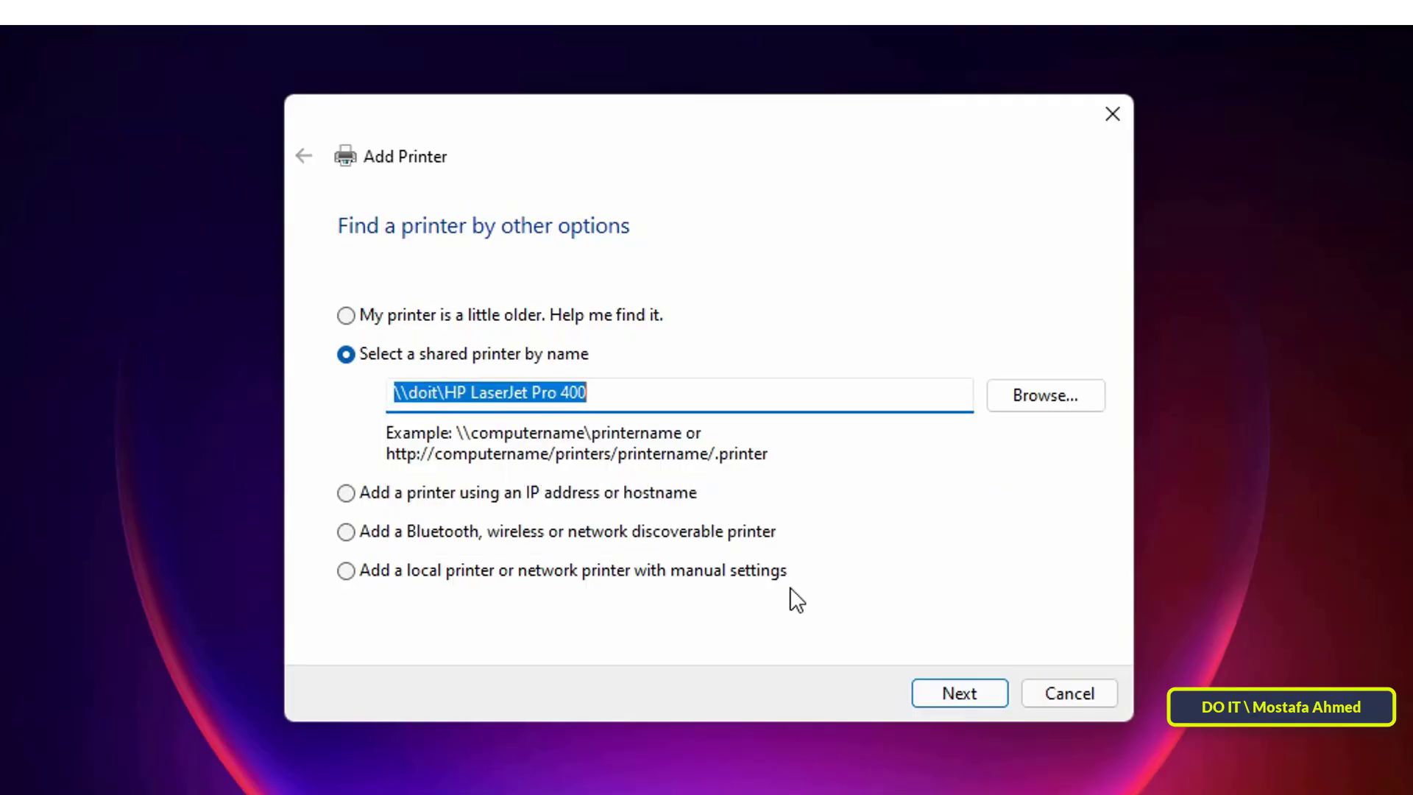
left_click(945, 686)
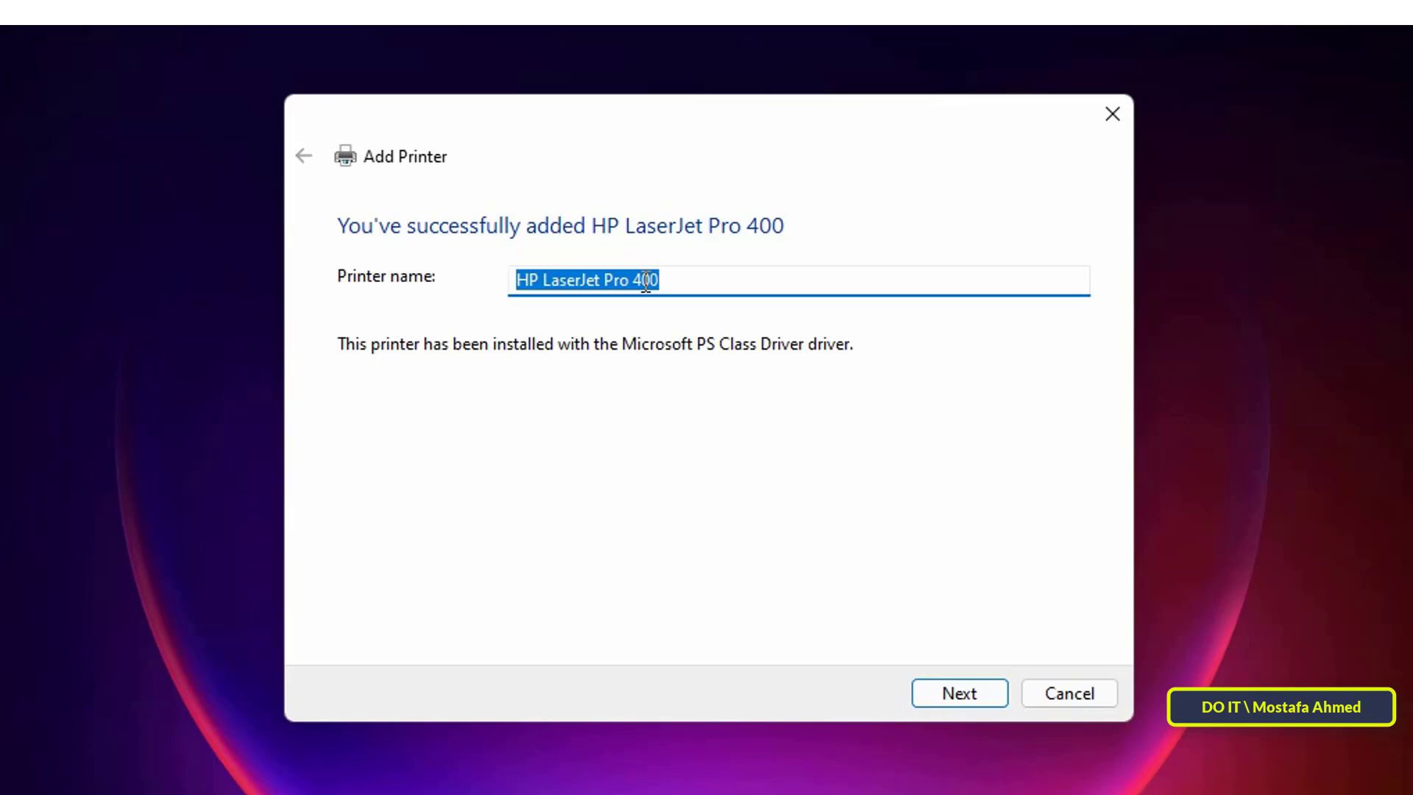
left_click(960, 696)
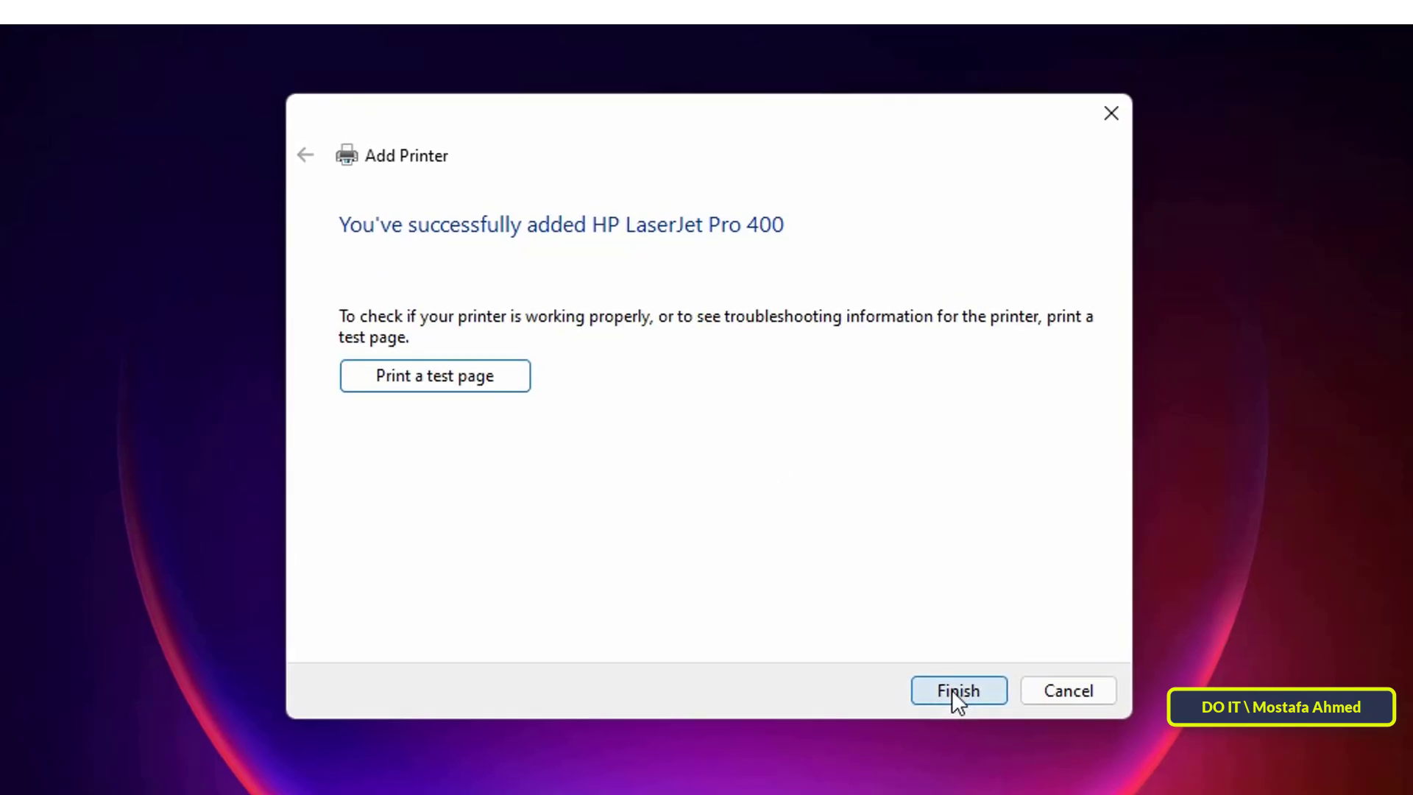
left_click(929, 617)
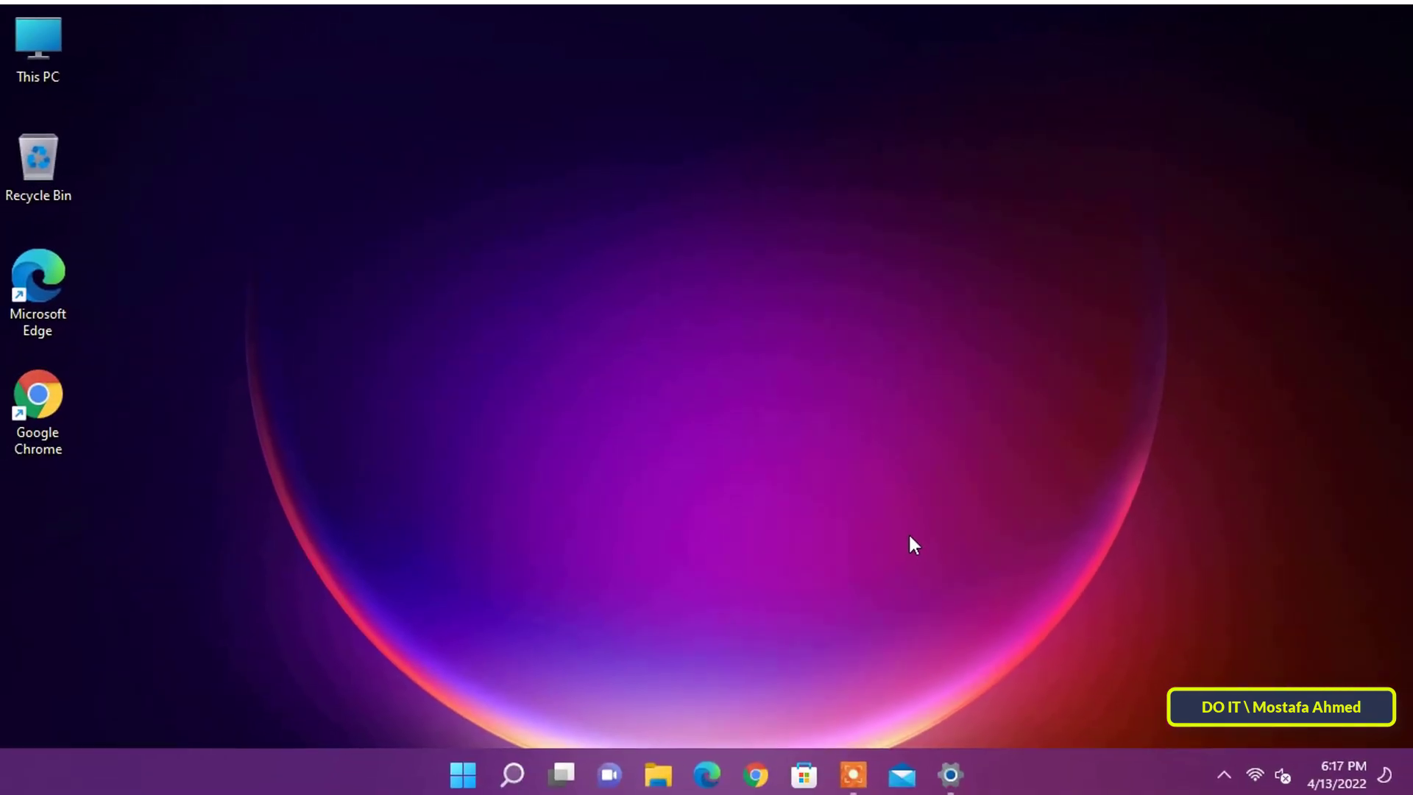
right_click(1026, 264)
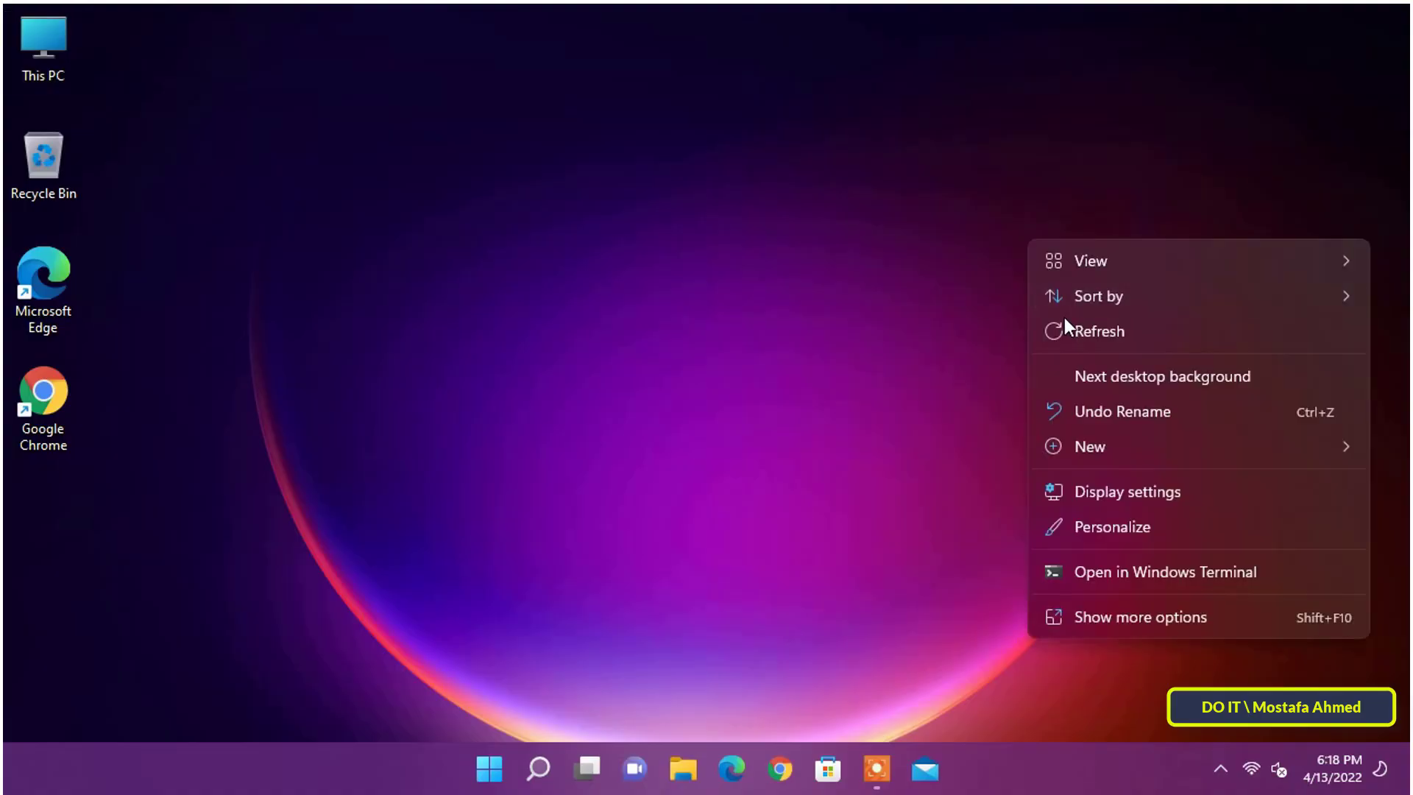
left_click(1064, 322)
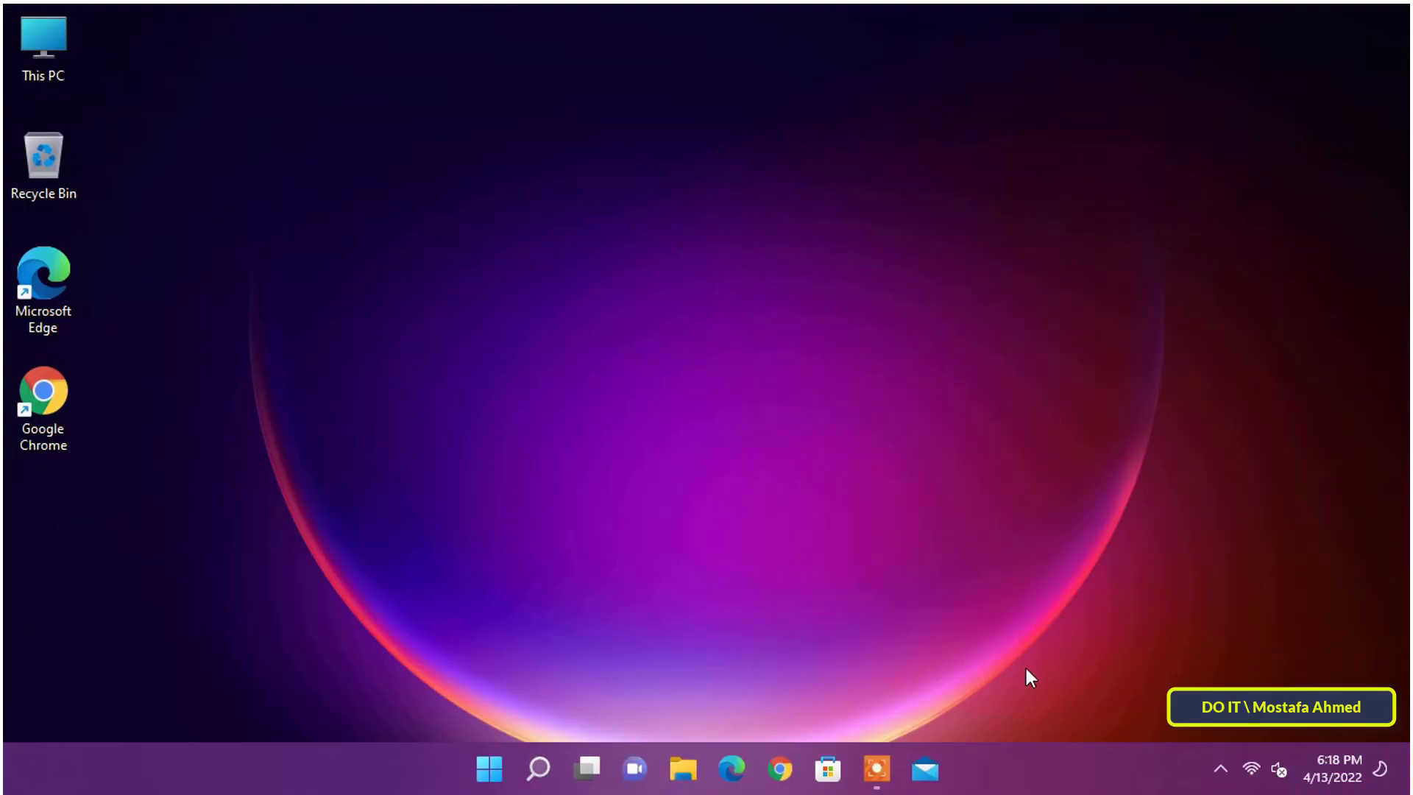